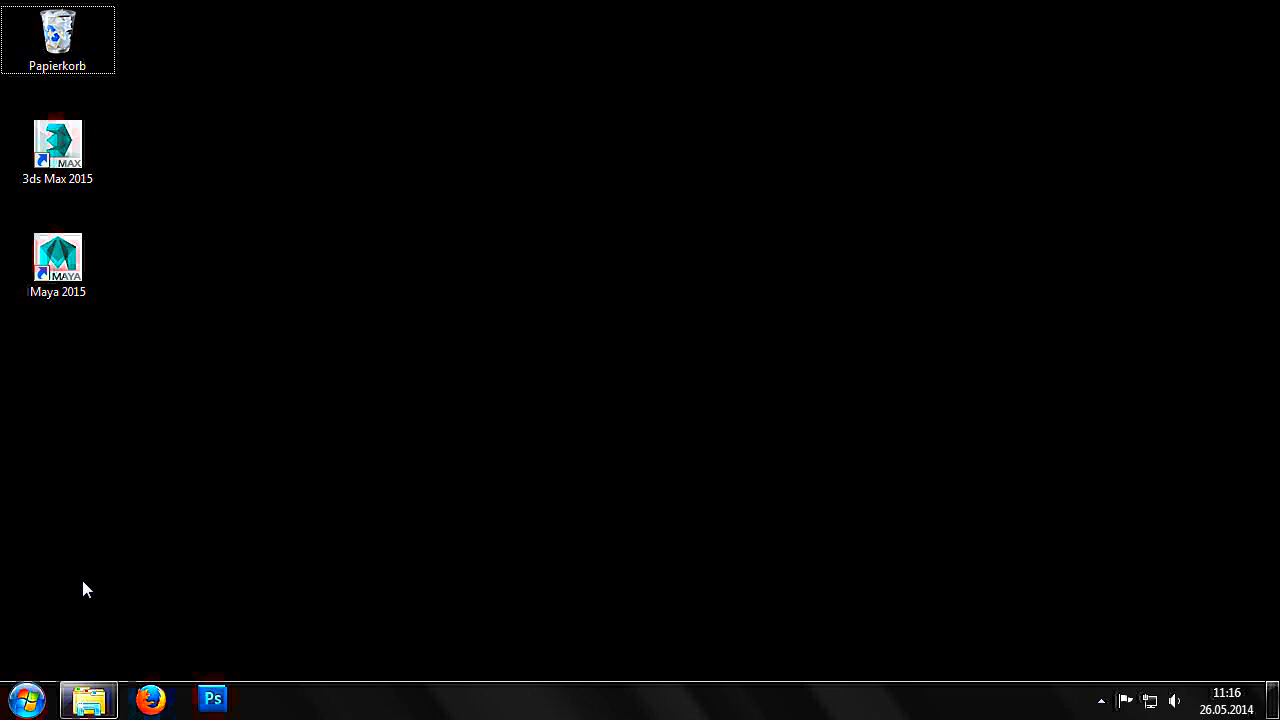
Step: Copy blenderTest.zip from Downloads onto the desktop and close the Explorer window
click(88, 699)
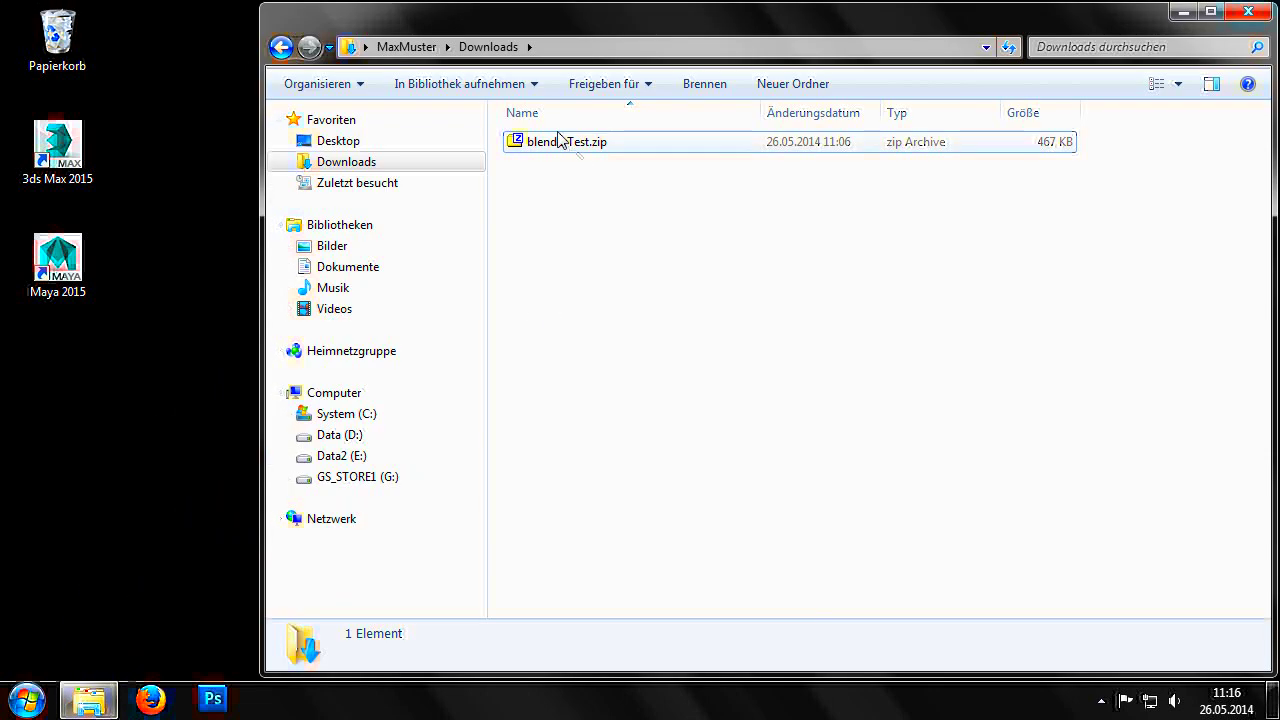
right_click(560, 141)
click(632, 411)
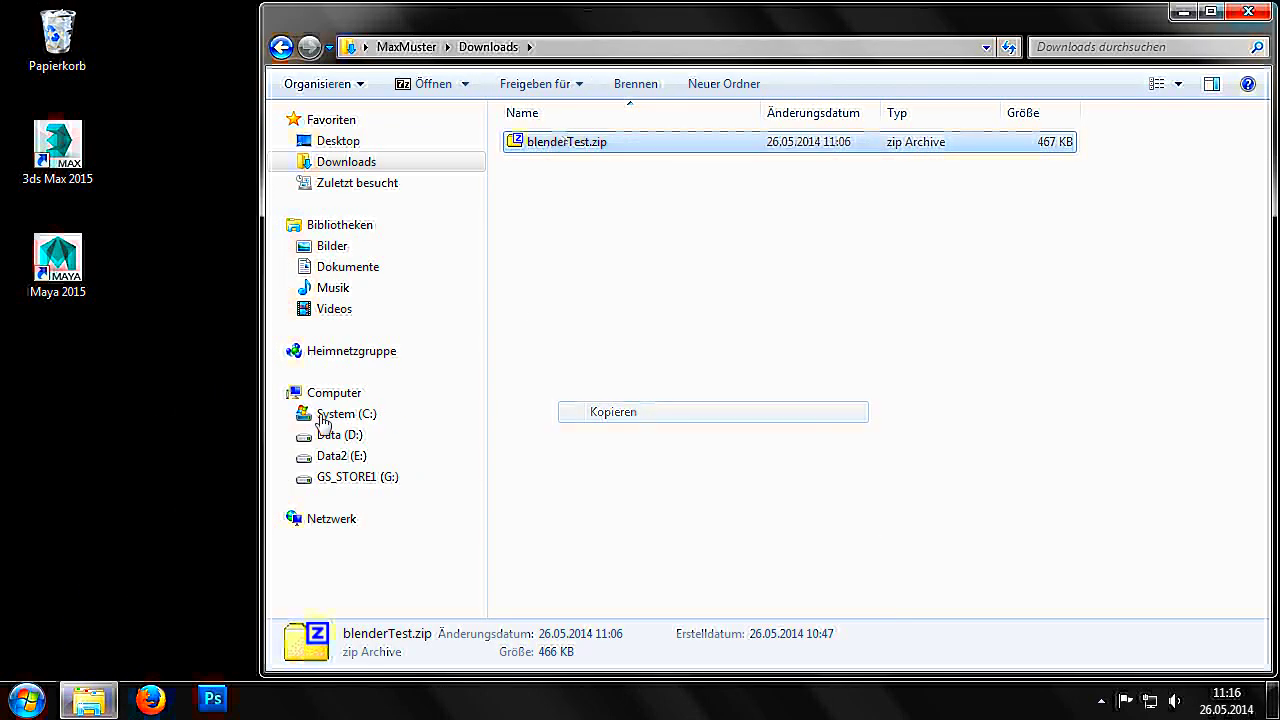
right_click(48, 383)
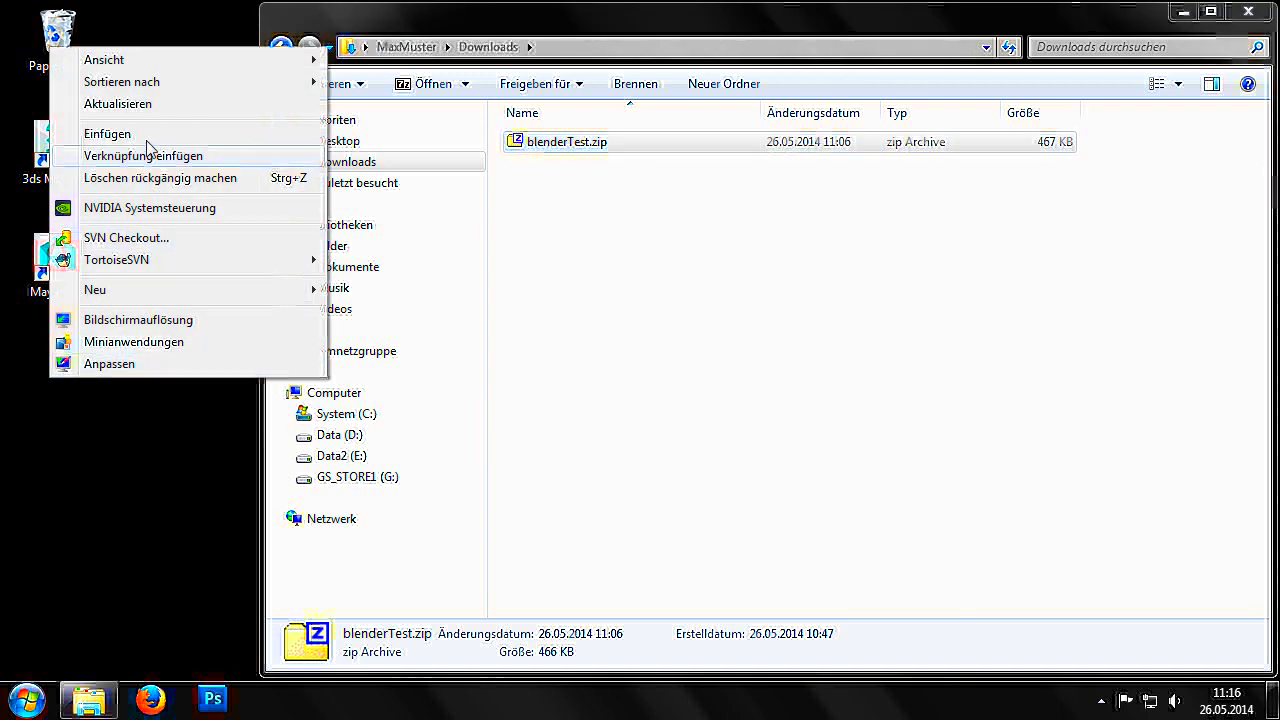
click(150, 134)
click(1248, 11)
Step: Extract blenderTest.zip on the desktop with 7-Zip's Extract Here
right_click(69, 400)
mouse_move(280, 47)
click(510, 87)
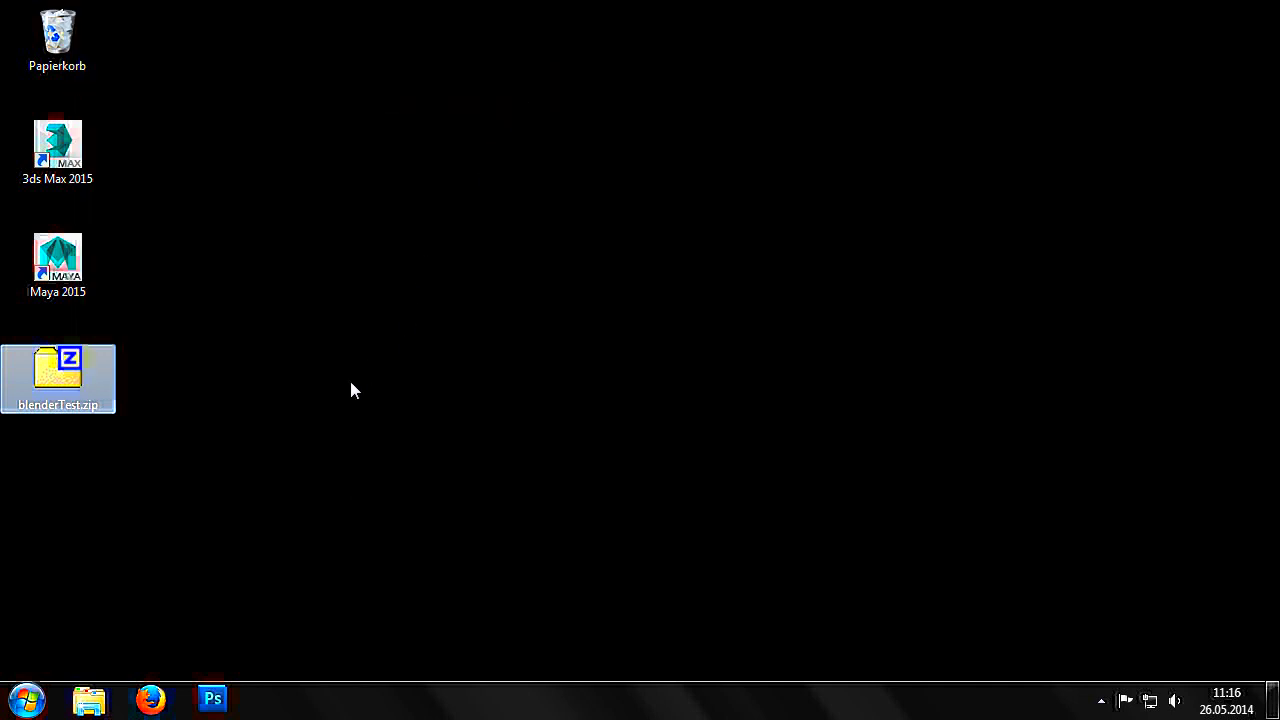
Step: Open the extracted blenderTest folder on the desktop to reach crate.blend
double_click(55, 485)
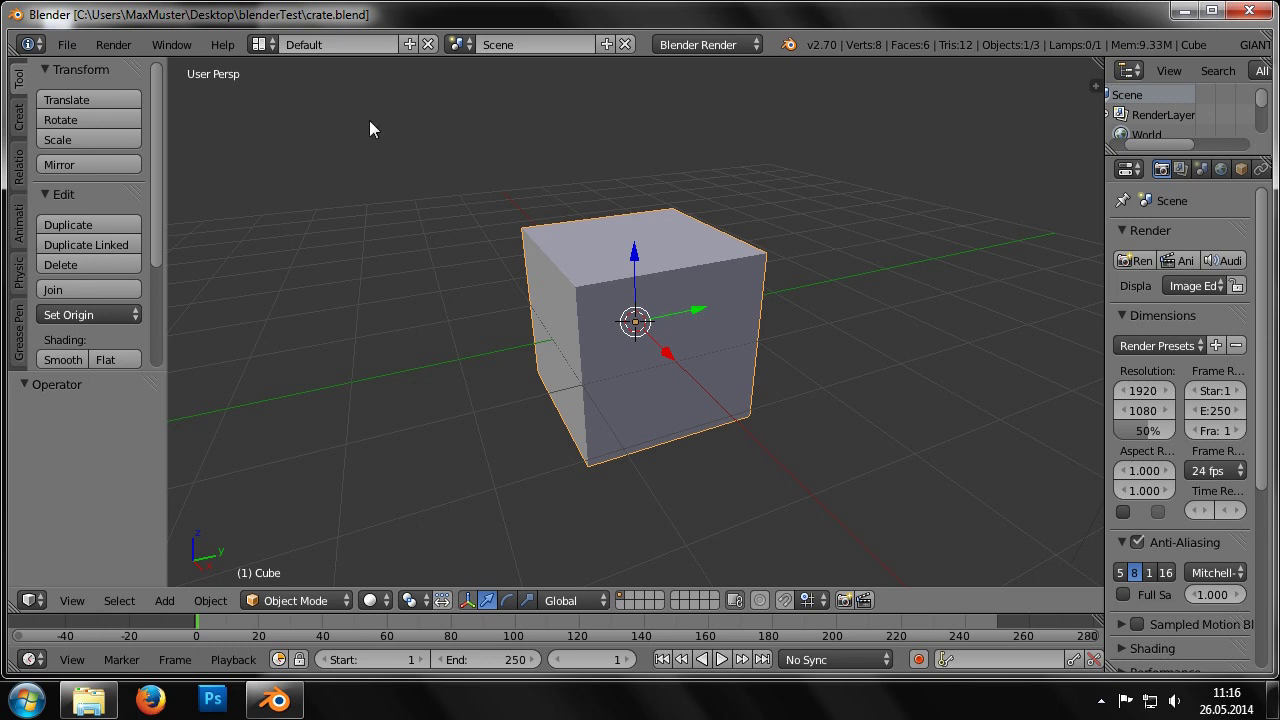
Step: Switch to the UV Editing layout with the cube in Edit Mode
click(259, 44)
click(300, 216)
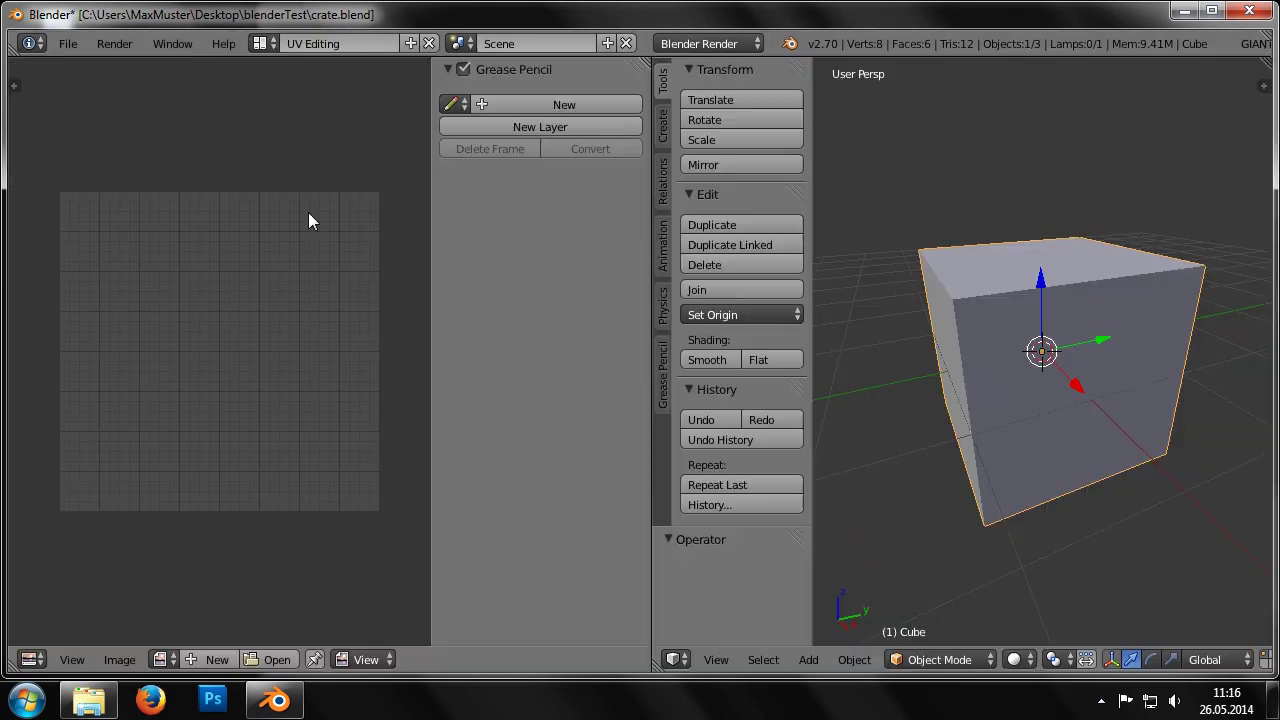
click(990, 660)
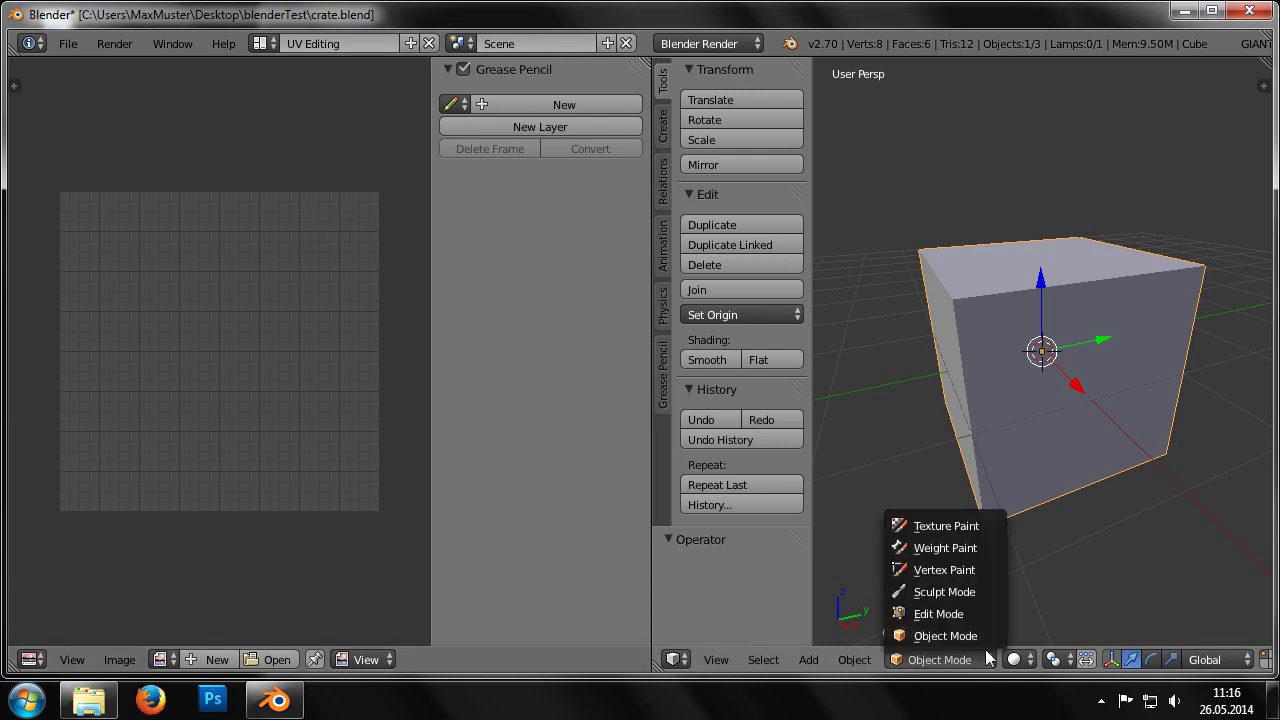
click(972, 614)
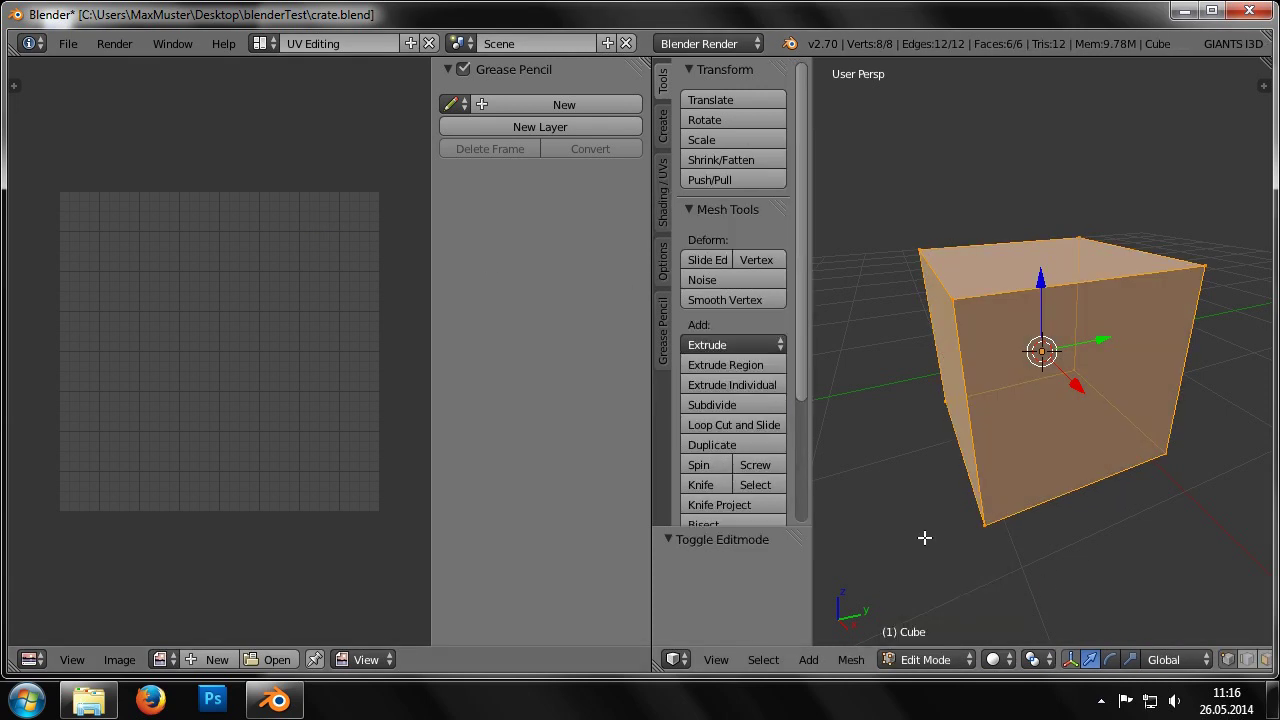
Step: Unwrap the cube with Cube Projection from the Shading/UVs tools
click(666, 218)
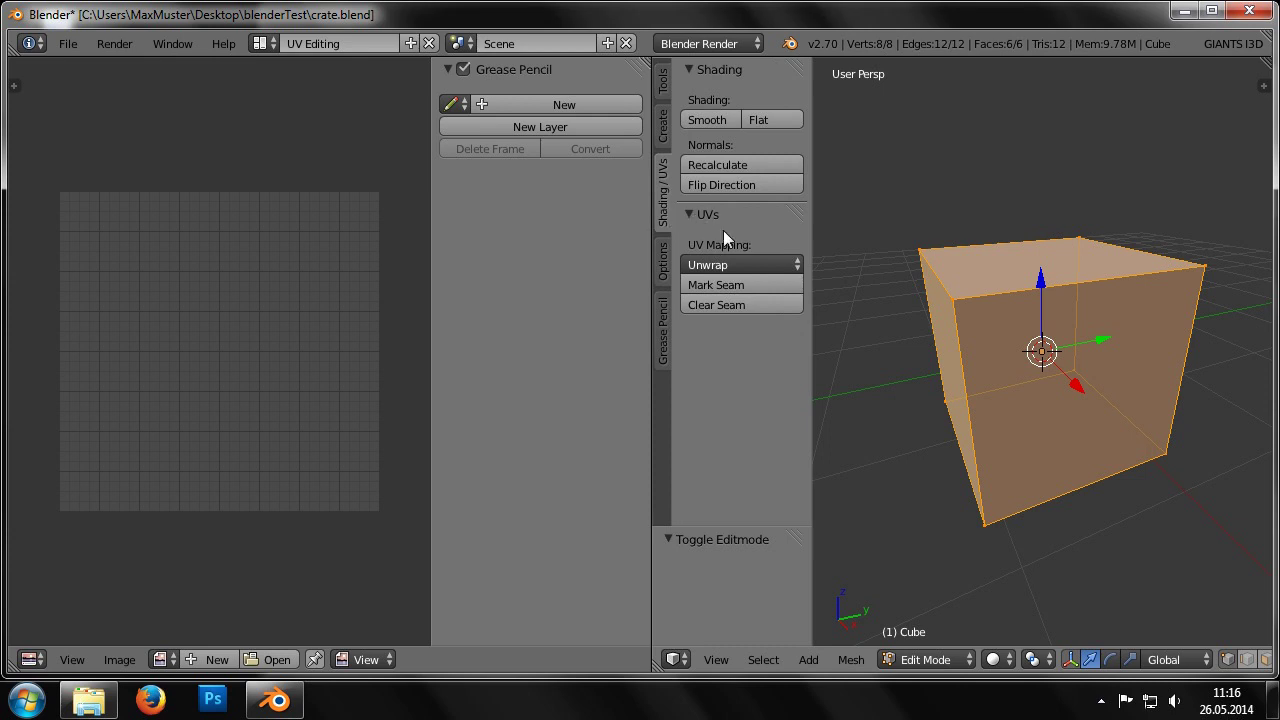
click(753, 265)
click(800, 376)
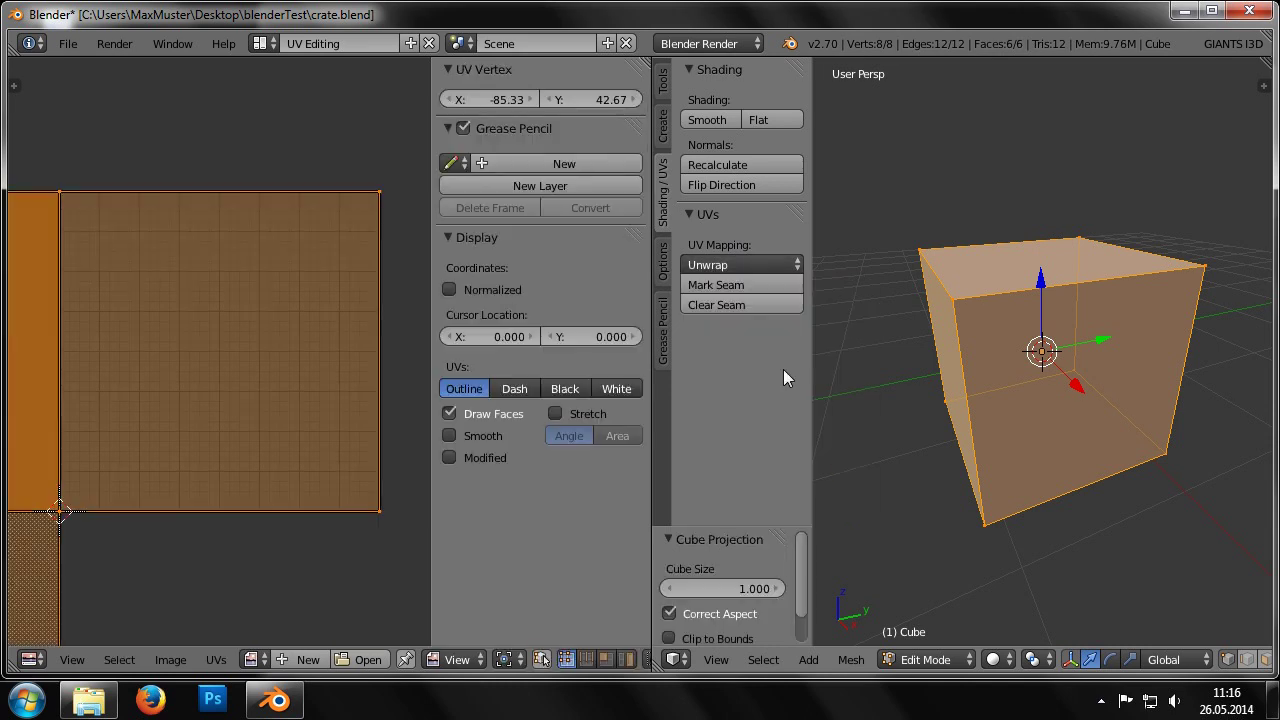
scroll(141, 365, down, 5)
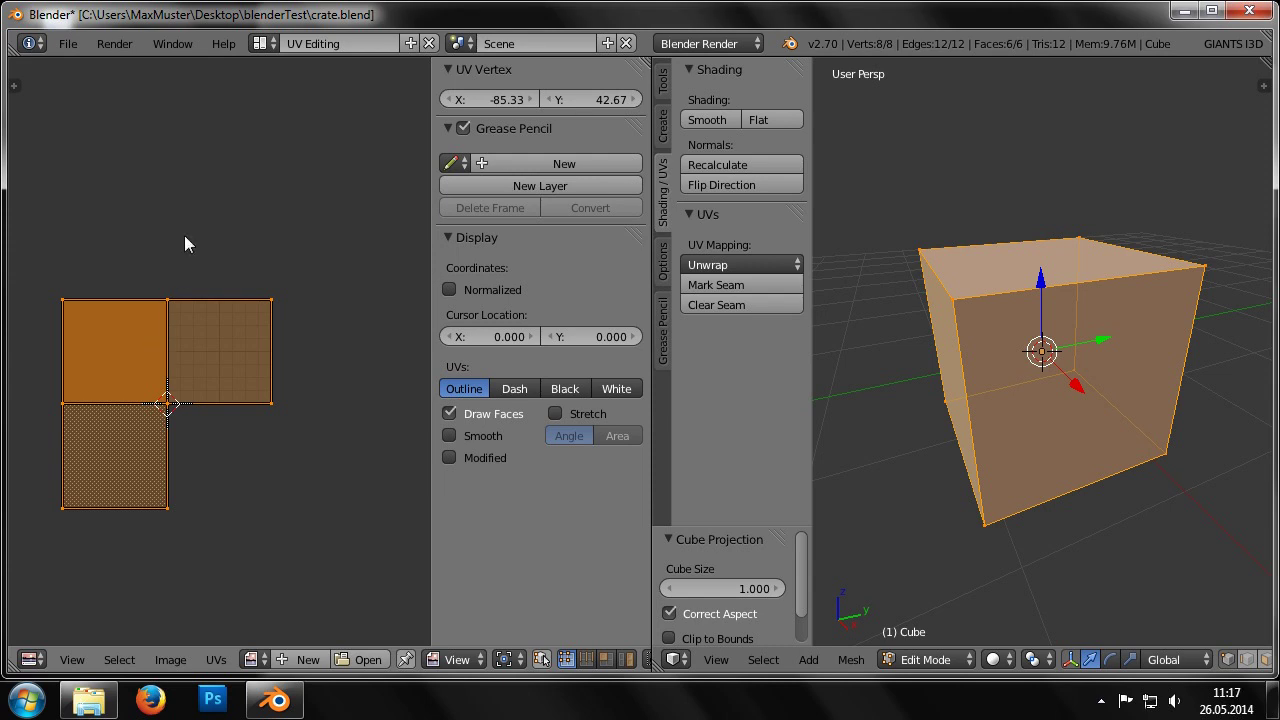
Step: Return to the Default layout with the cube in Object Mode
click(261, 43)
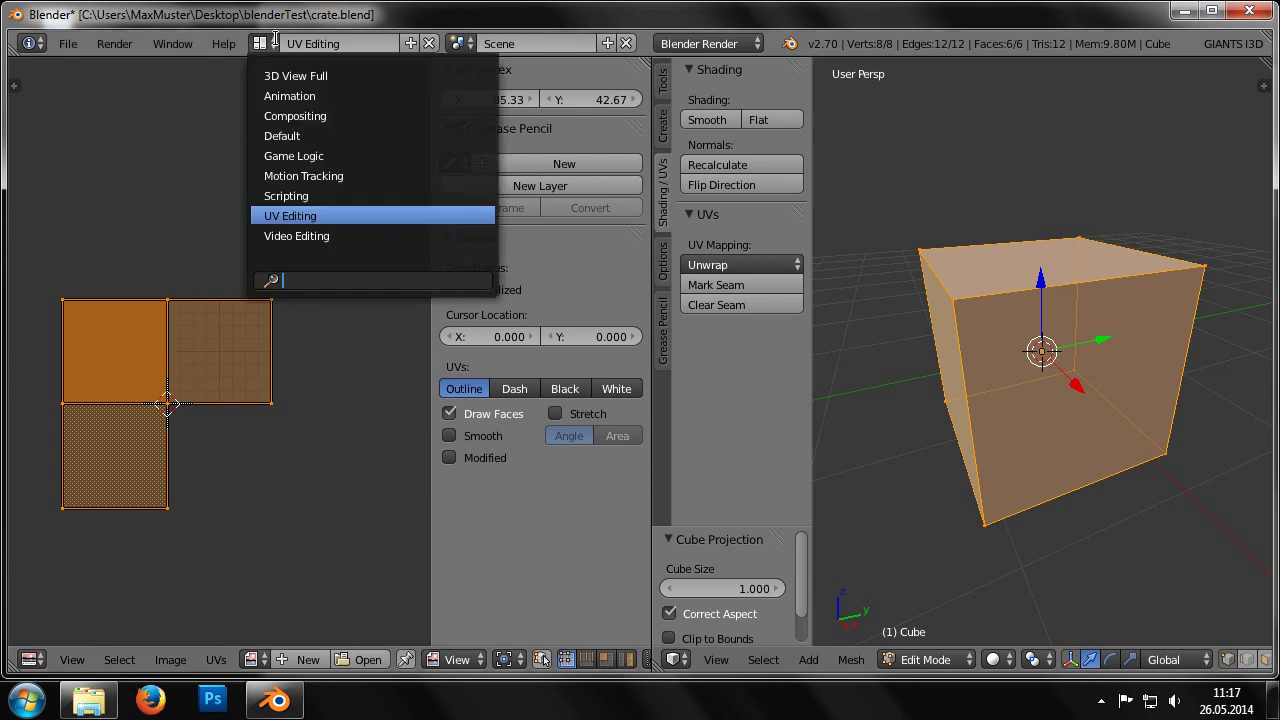
click(282, 136)
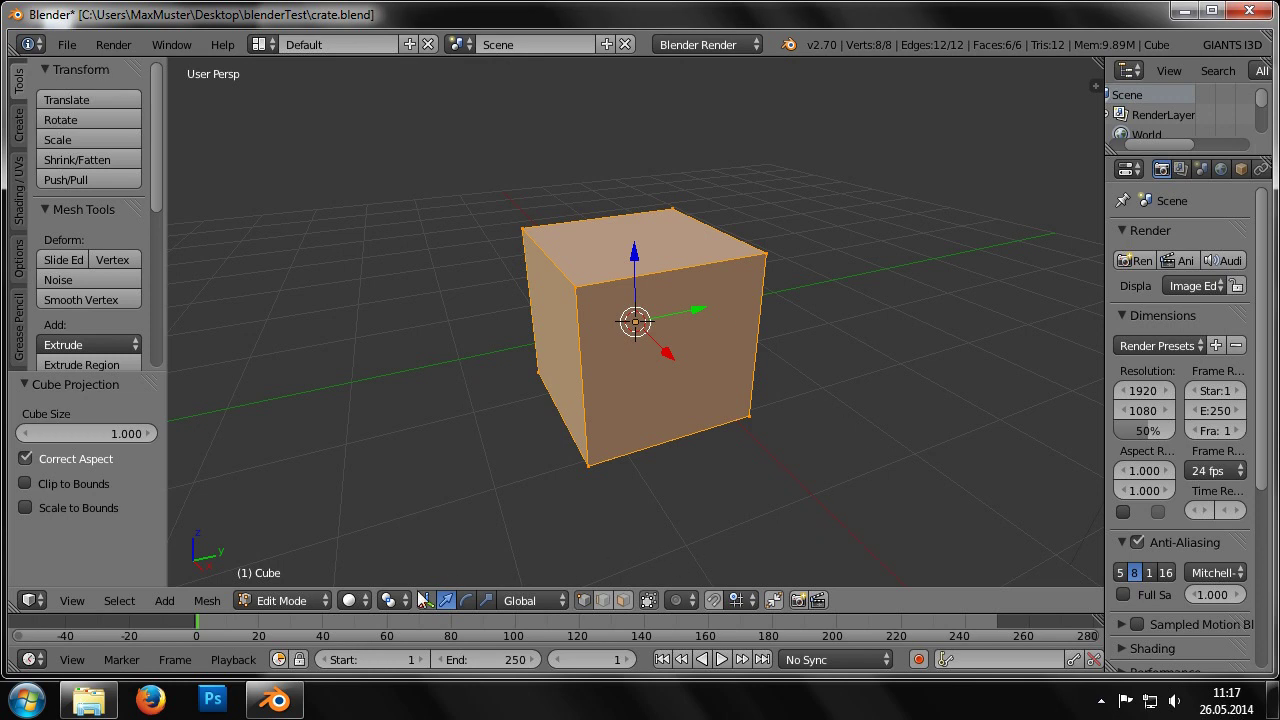
click(320, 600)
click(315, 577)
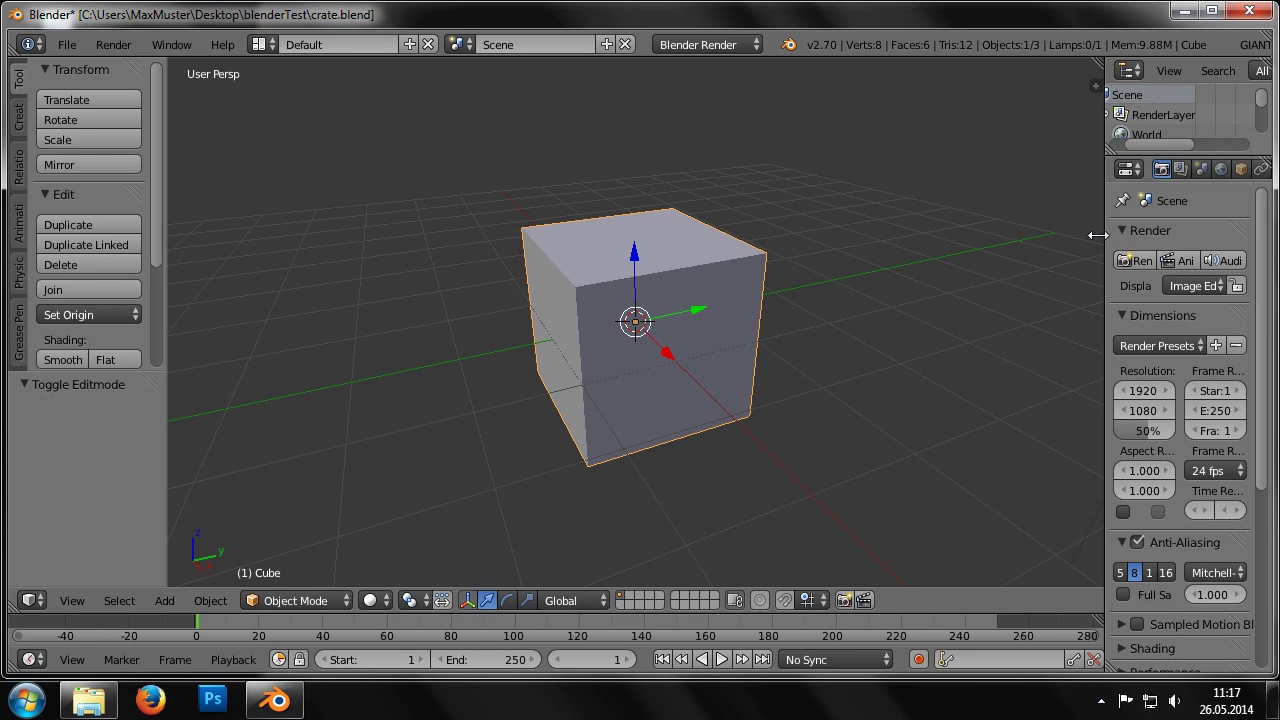
Step: Add a material texture named wood_diffuse of type Image or Movie
drag(1105, 240, 905, 238)
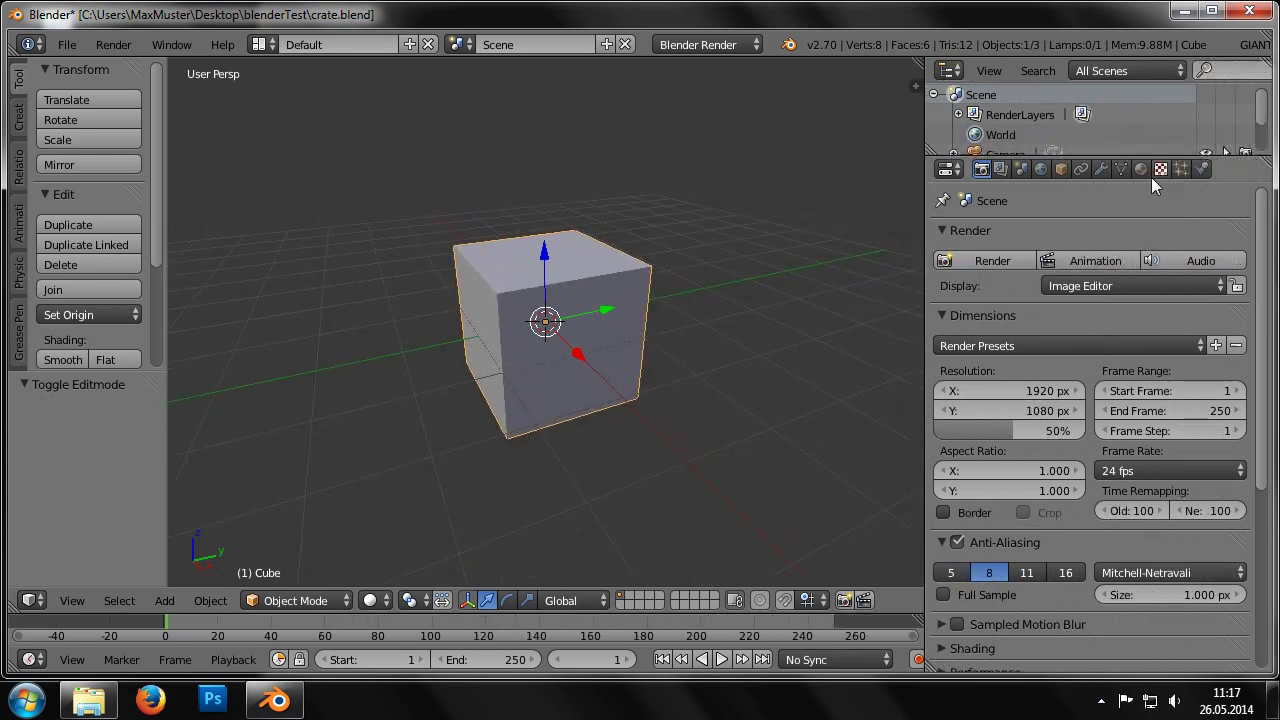
click(1160, 169)
click(993, 396)
text(wood diffuse)
key(Return)
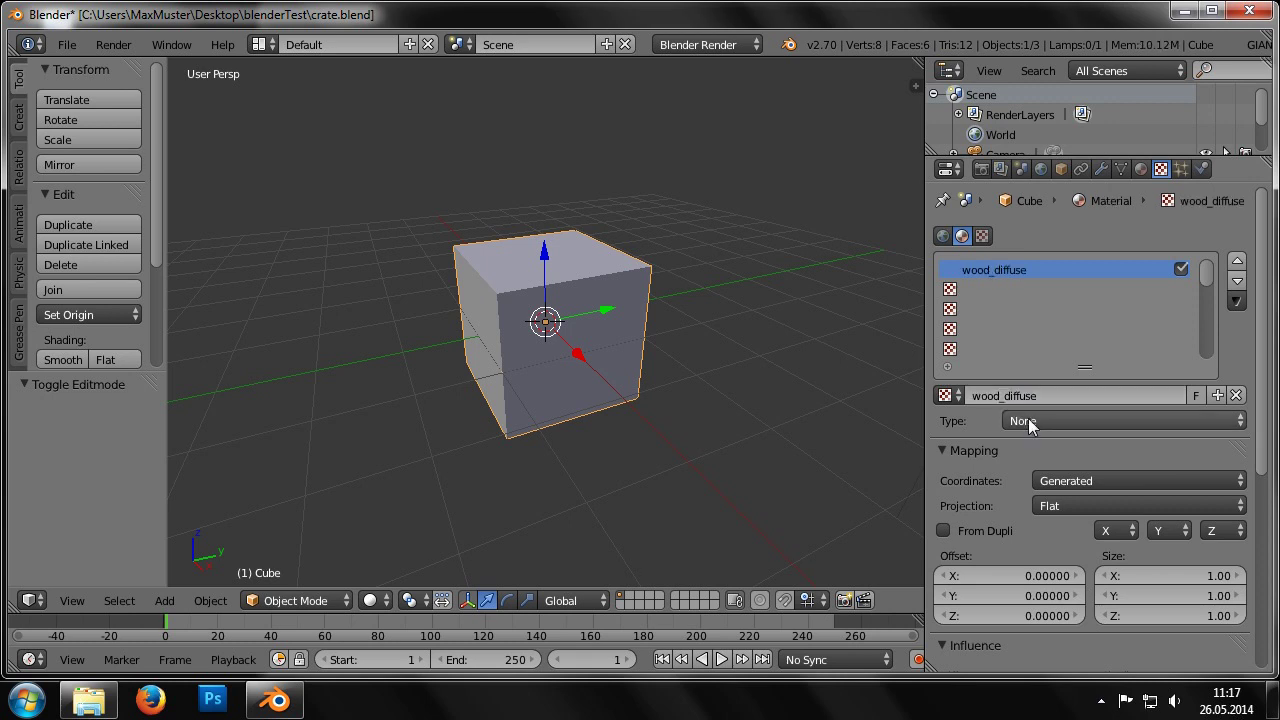
click(1010, 421)
click(1092, 290)
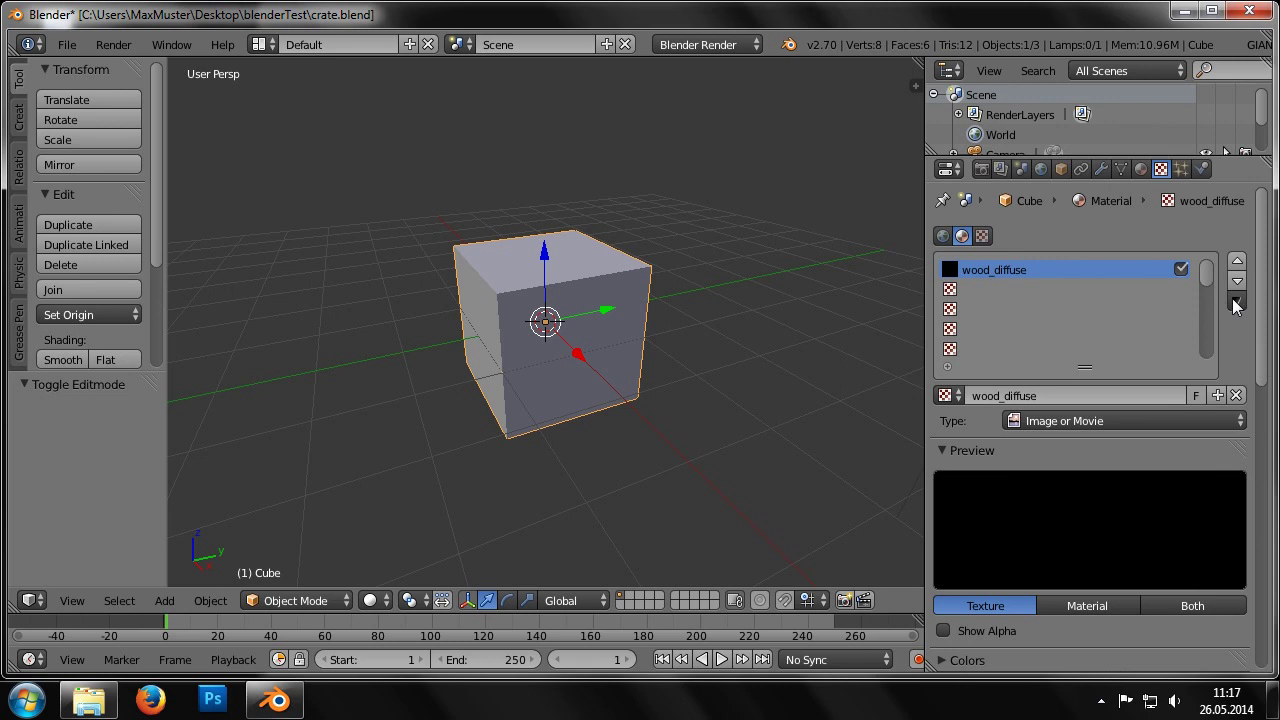
drag(1266, 288, 1272, 482)
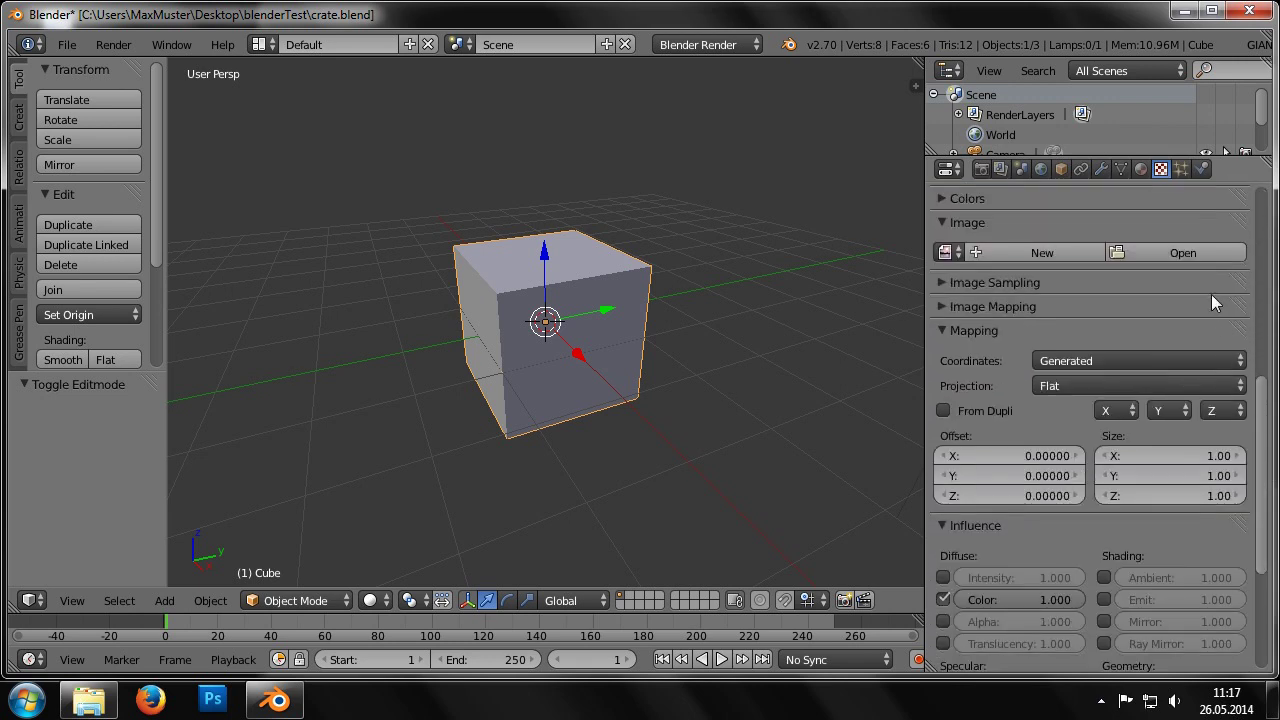
Step: Load crate_diffuse.png from the blenderTest folder as wood_diffuse's image
click(1196, 251)
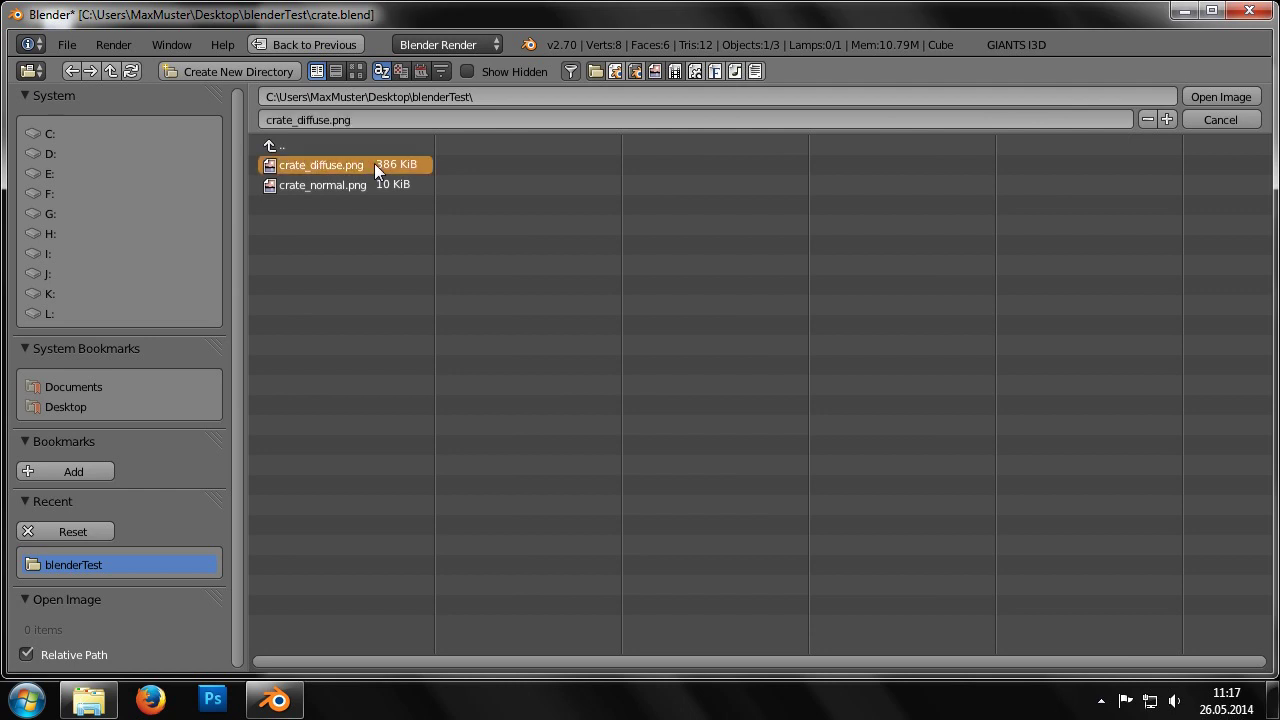
double_click(374, 163)
scroll(1262, 403, down, 1)
scroll(1261, 401, down, 6)
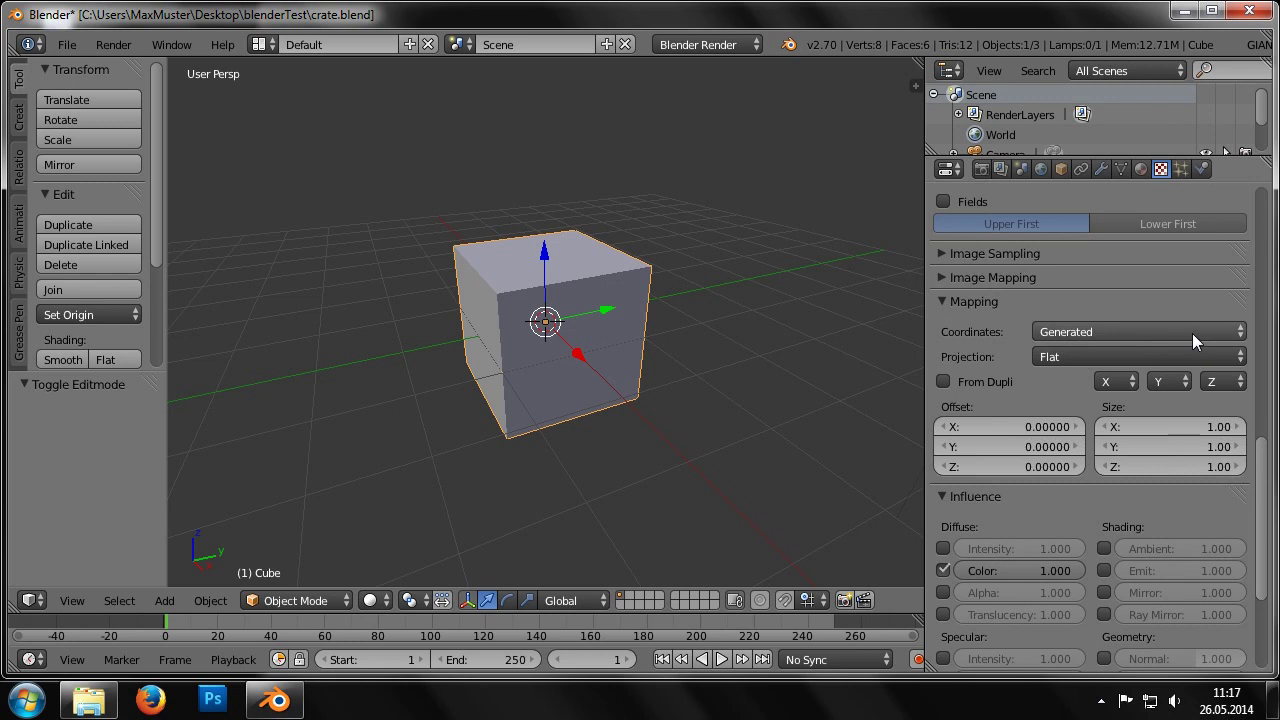
Step: Set wood_diffuse's mapping coordinates to UV using UVMap
click(1193, 332)
click(1166, 240)
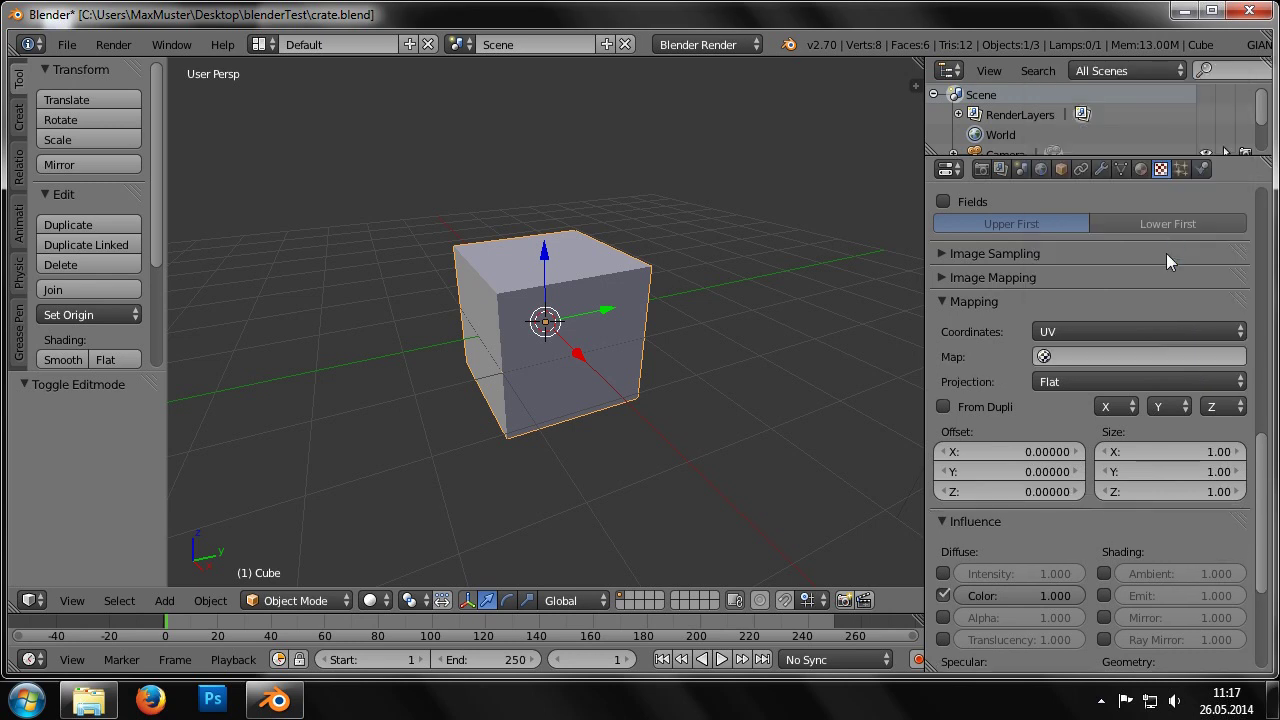
click(1165, 356)
click(1157, 385)
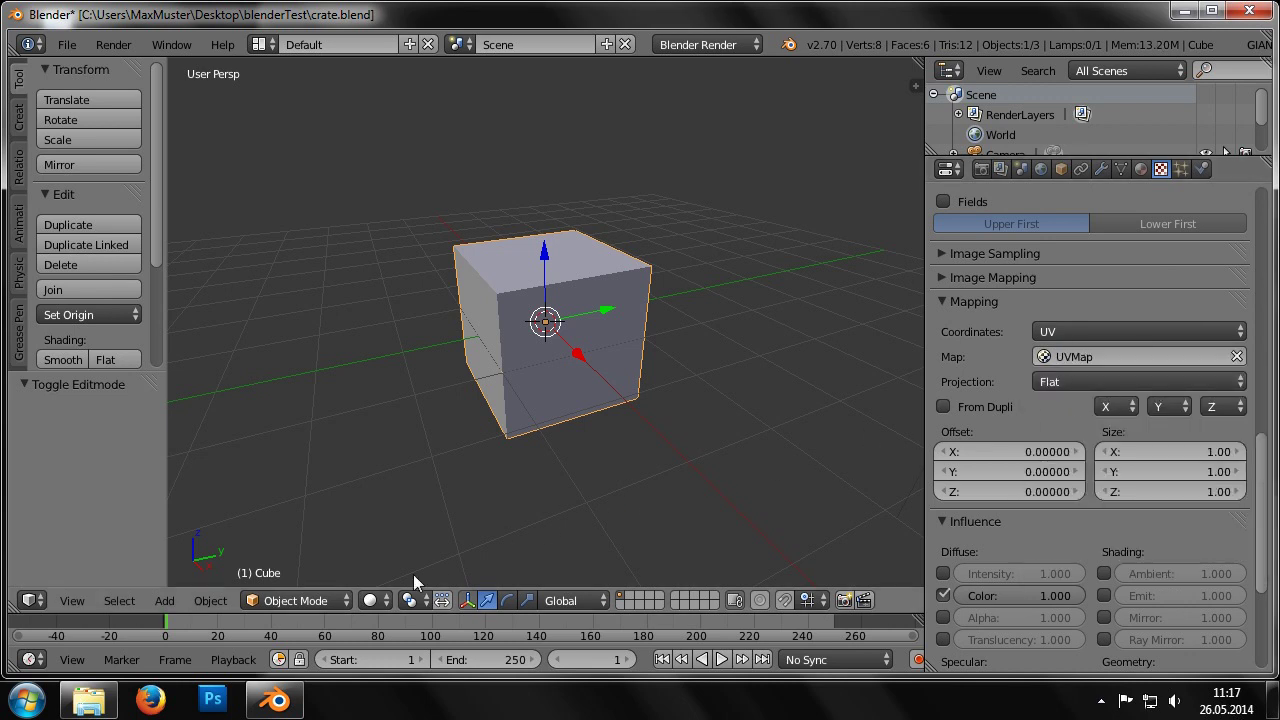
click(372, 600)
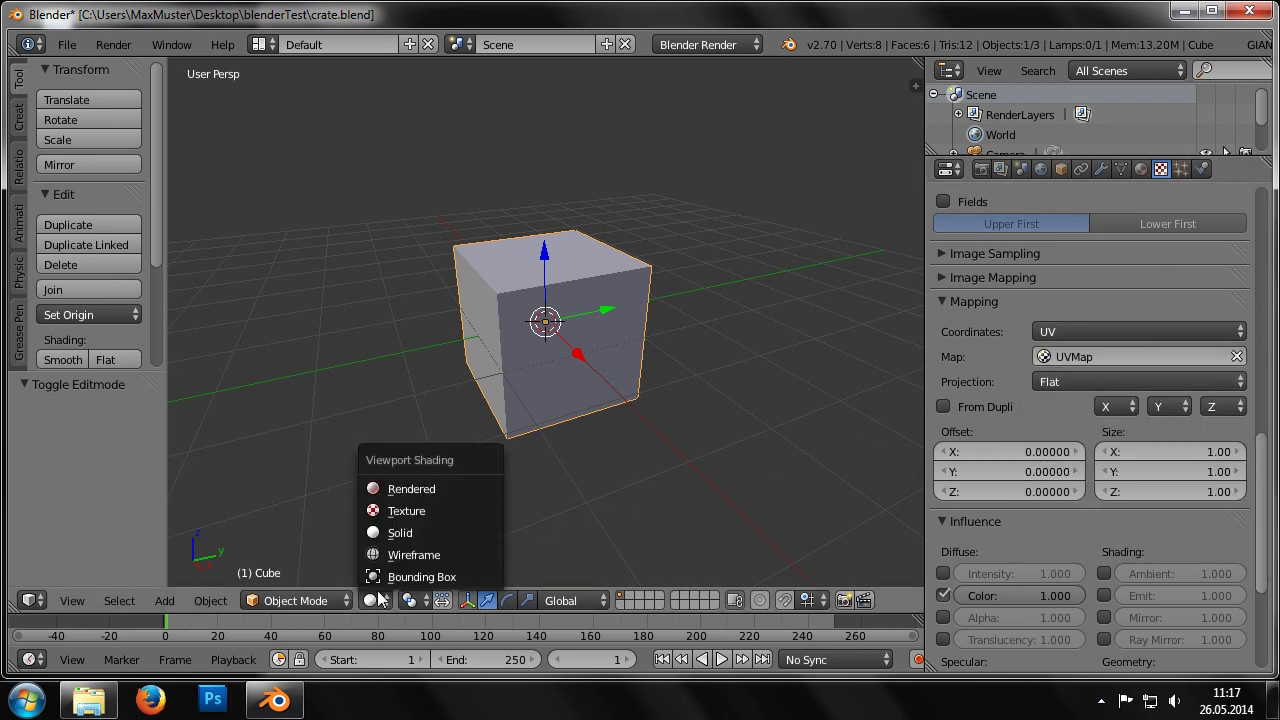
Step: Switch the viewport to Rendered shading and zoom in on the textured crate
click(436, 489)
scroll(667, 388, up, 3)
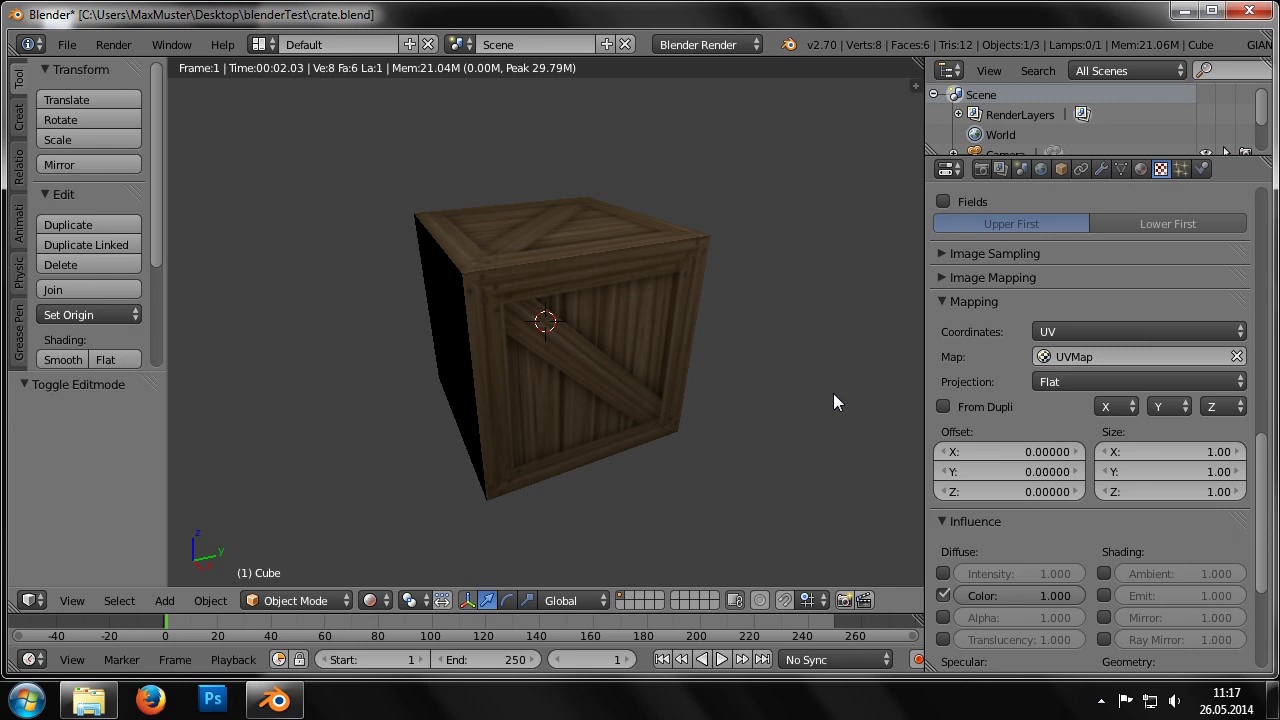
Step: Add a second texture named wood_normal of type Image or Movie
drag(1271, 420, 1270, 205)
click(1036, 290)
click(1047, 397)
click(1042, 395)
text(wood)
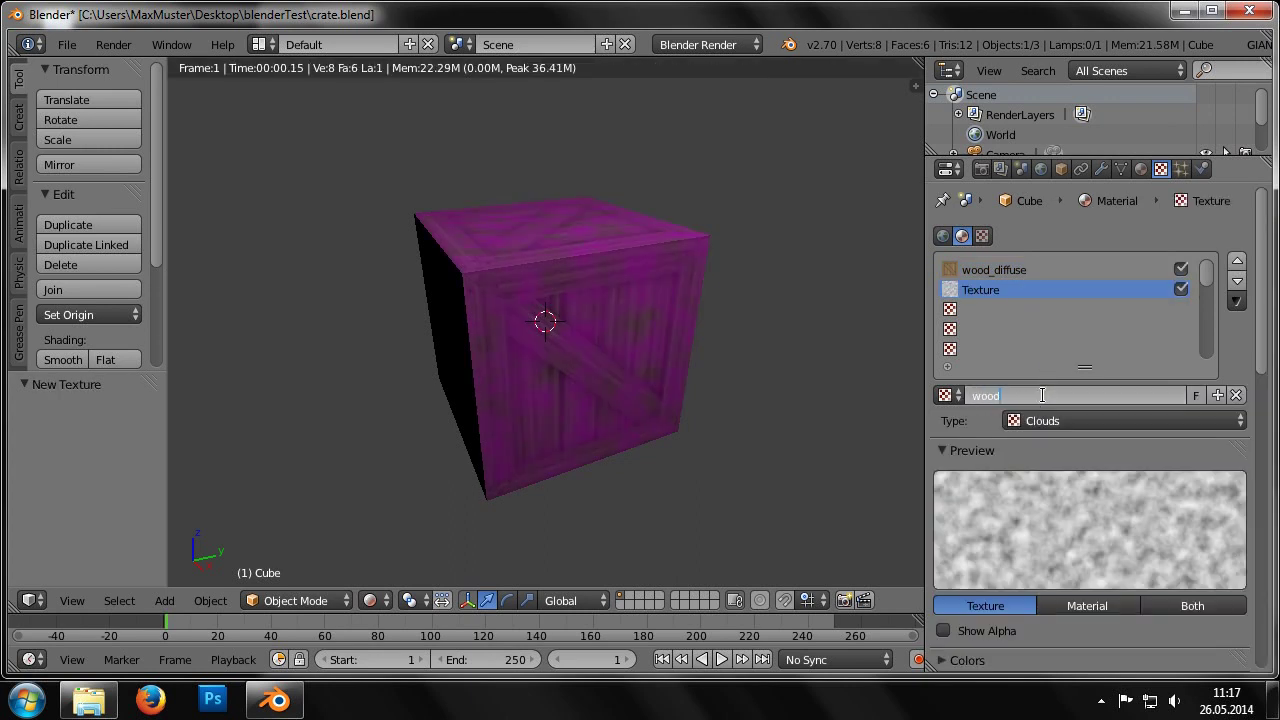
text(_normal)
key(Return)
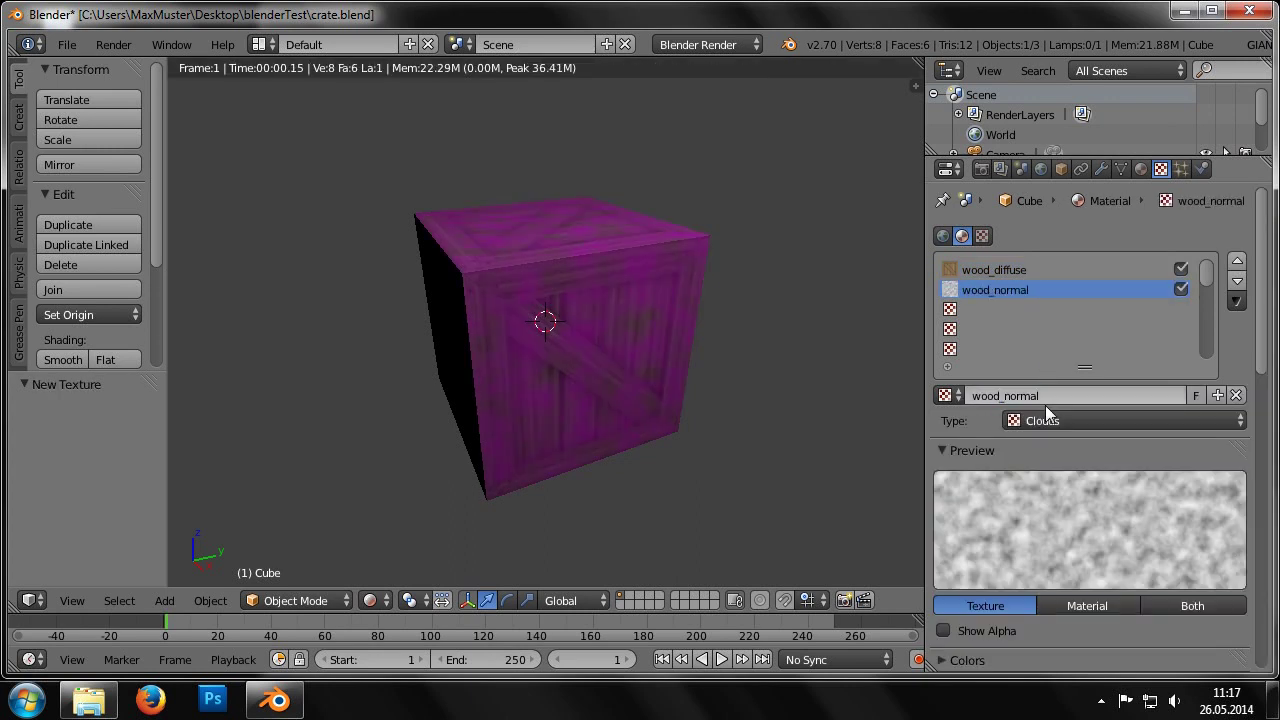
click(1050, 420)
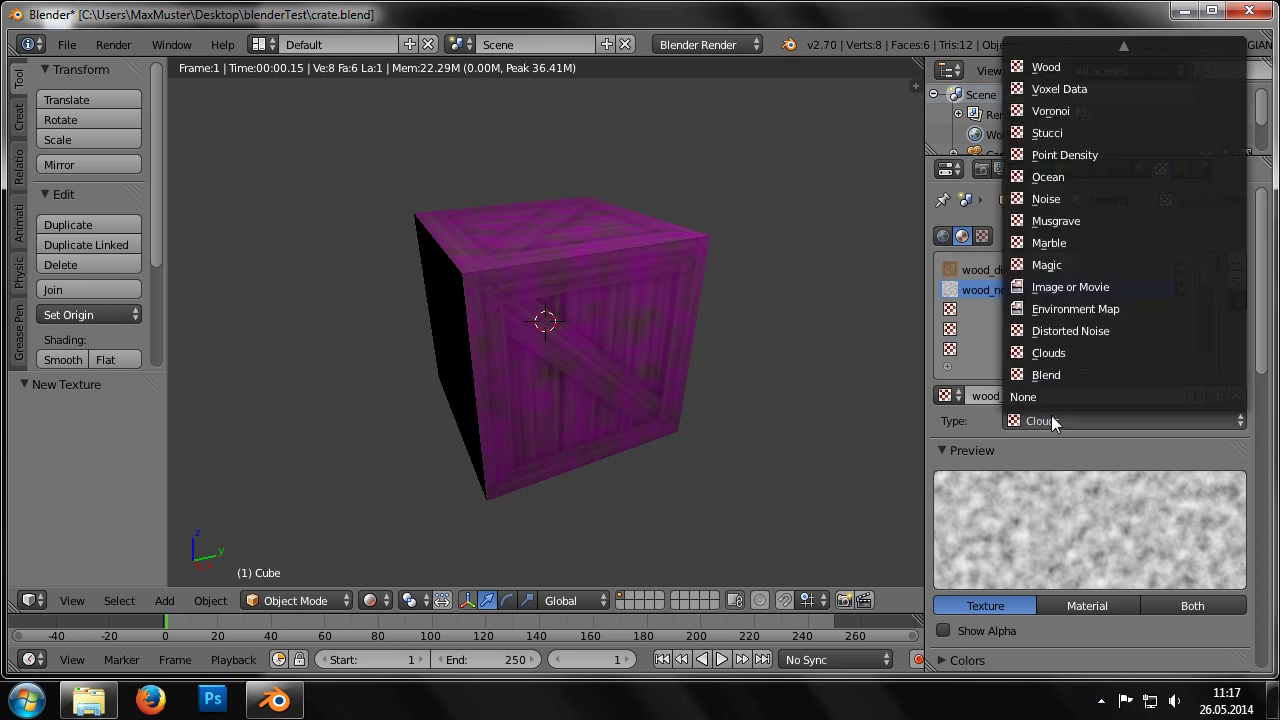
click(1059, 287)
Step: Load crate_normal.png as wood_normal's image
scroll(1059, 298, down, 7)
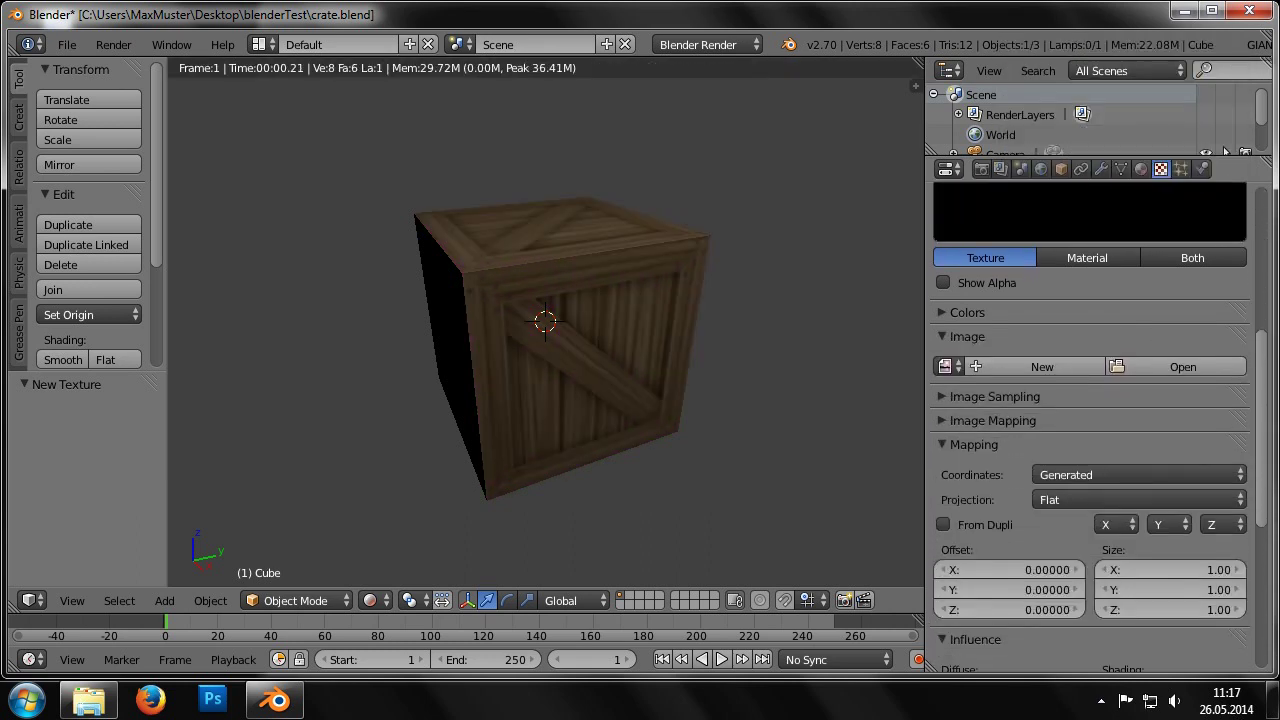
click(1220, 340)
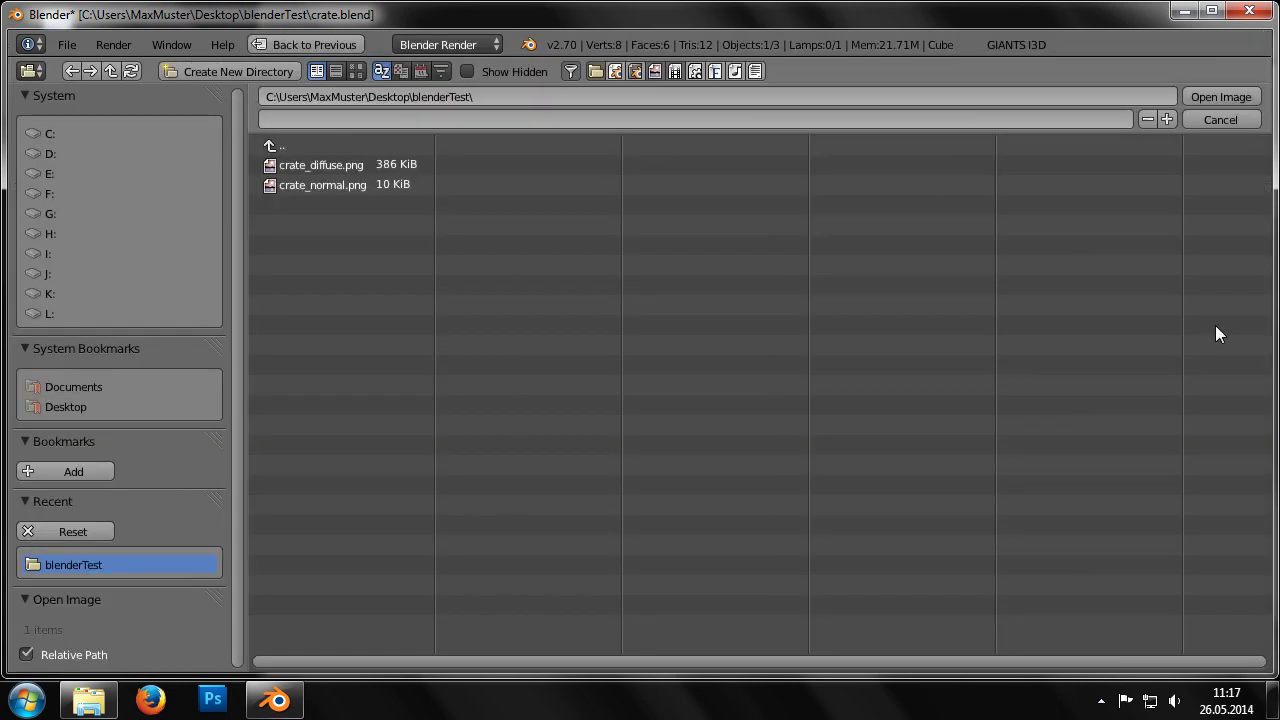
double_click(415, 183)
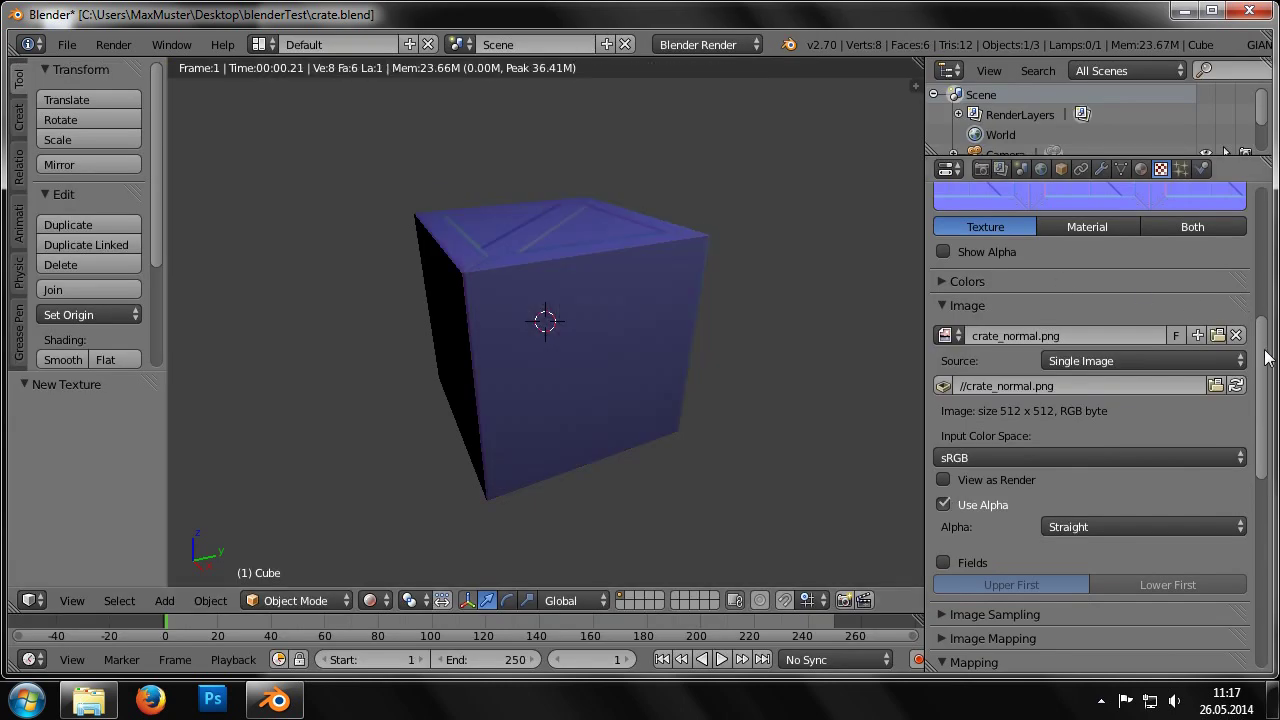
Step: Set wood_normal's mapping coordinates to UV using UVMap
scroll(1265, 362, down, 10)
click(1221, 316)
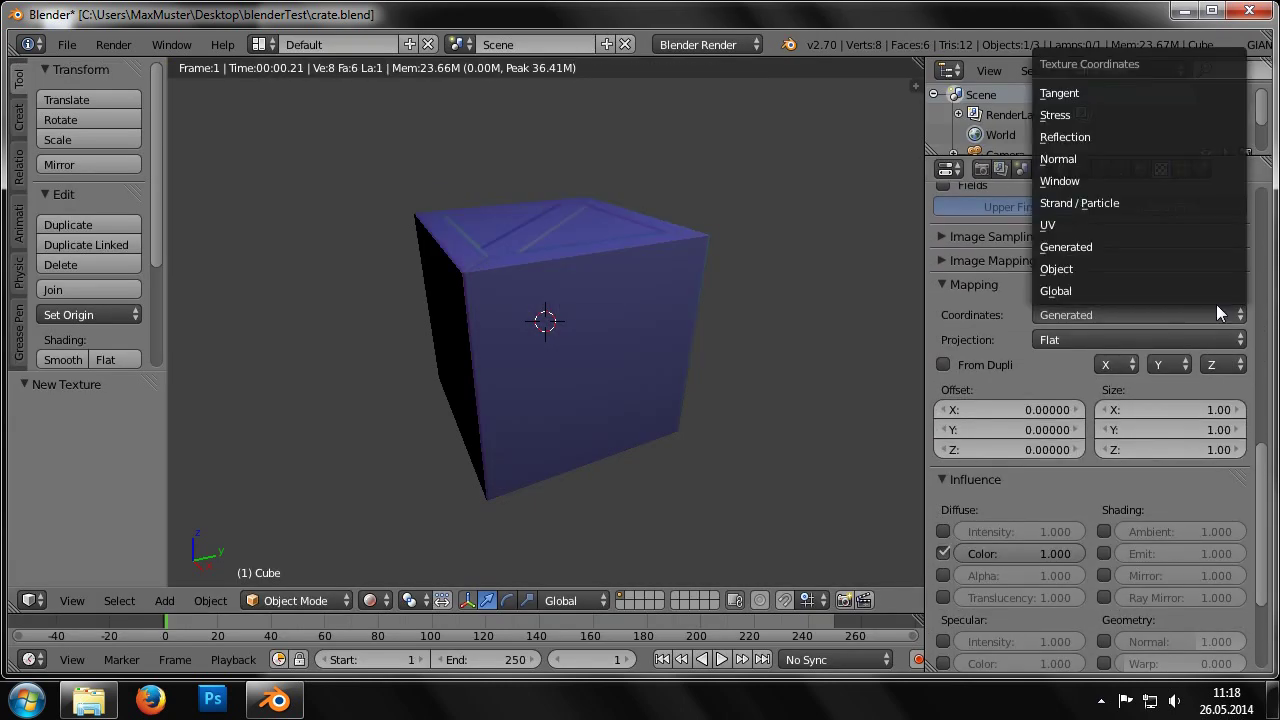
click(1178, 224)
click(1197, 338)
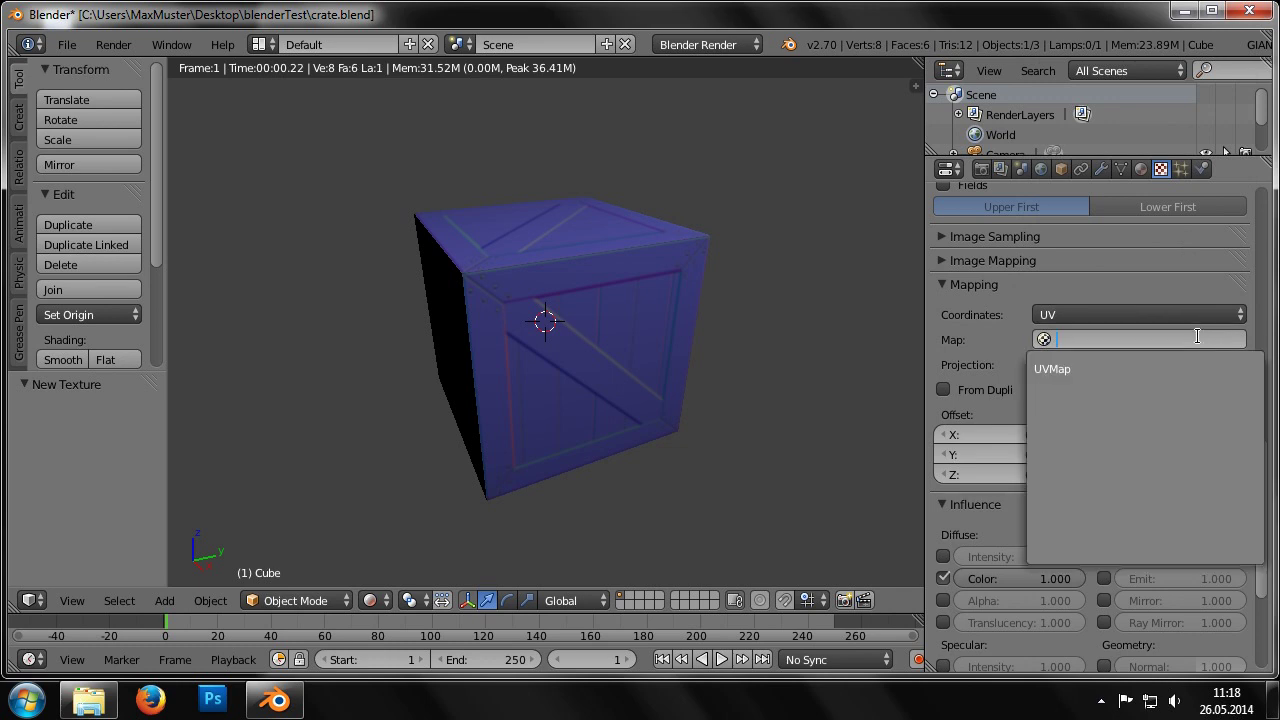
click(1052, 369)
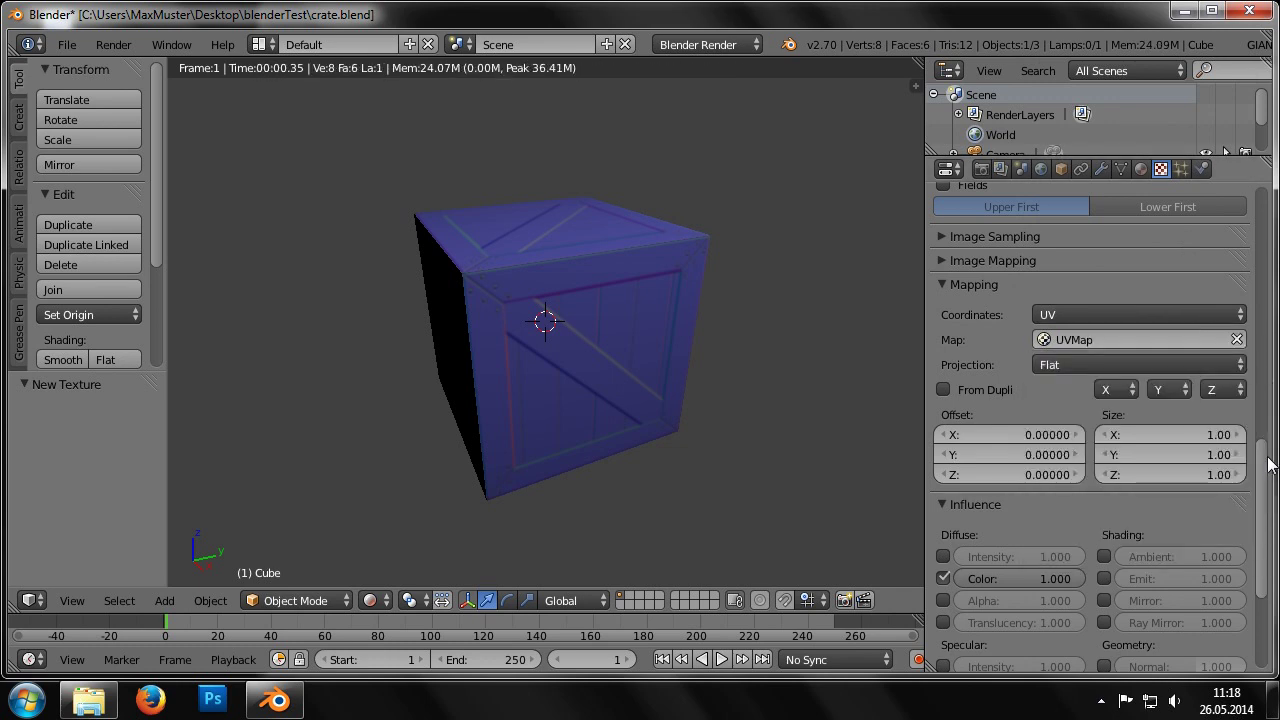
Step: Make wood_normal influence Geometry Normal instead of Diffuse Color
scroll(1268, 466, down, 5)
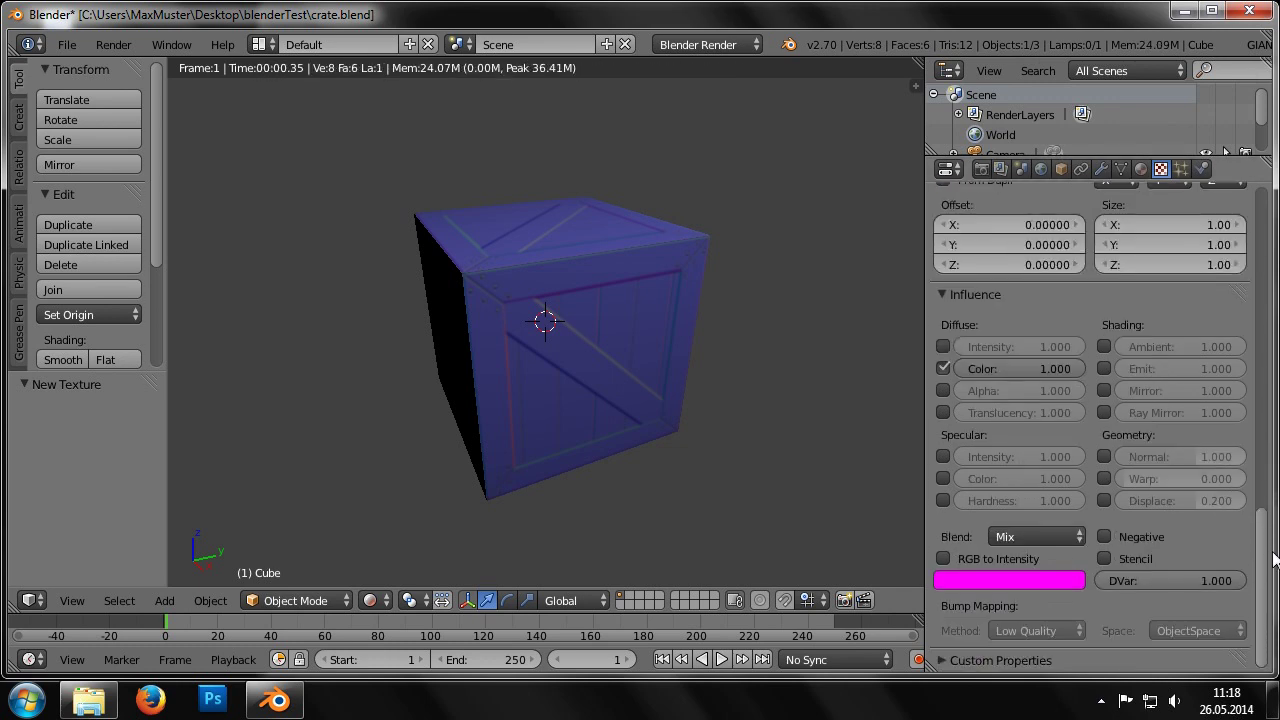
click(1104, 456)
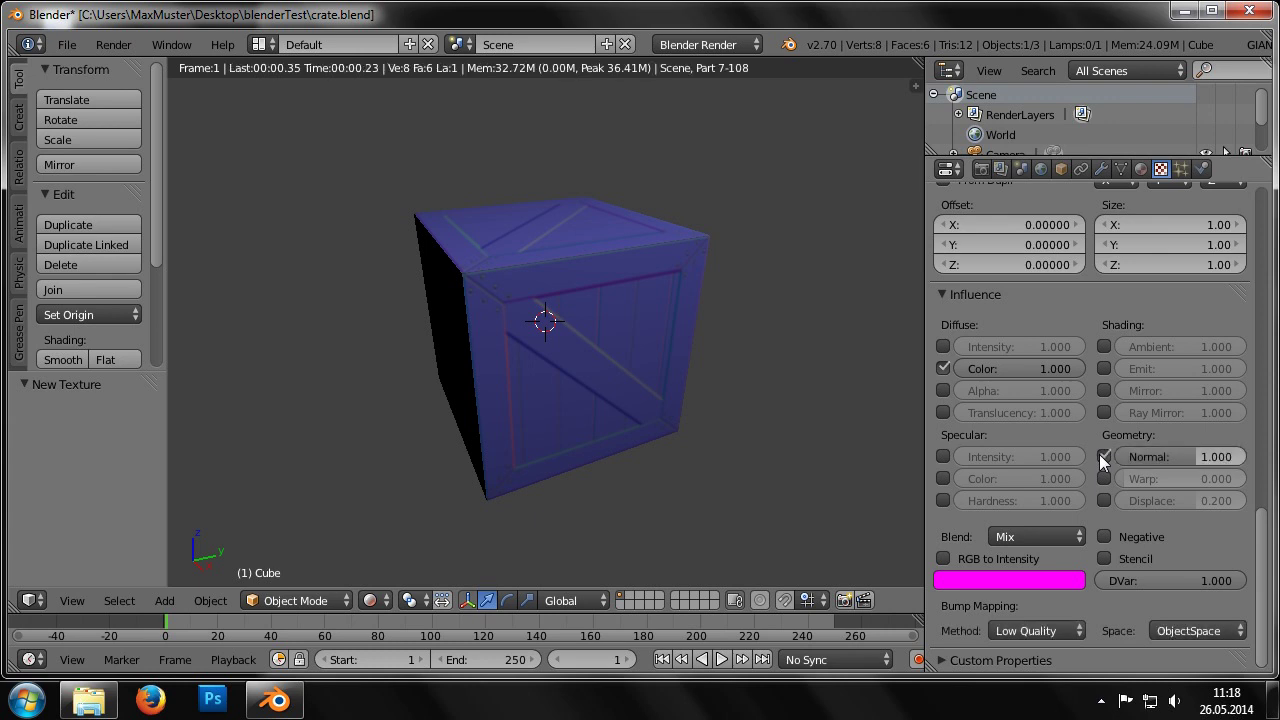
click(943, 369)
click(944, 370)
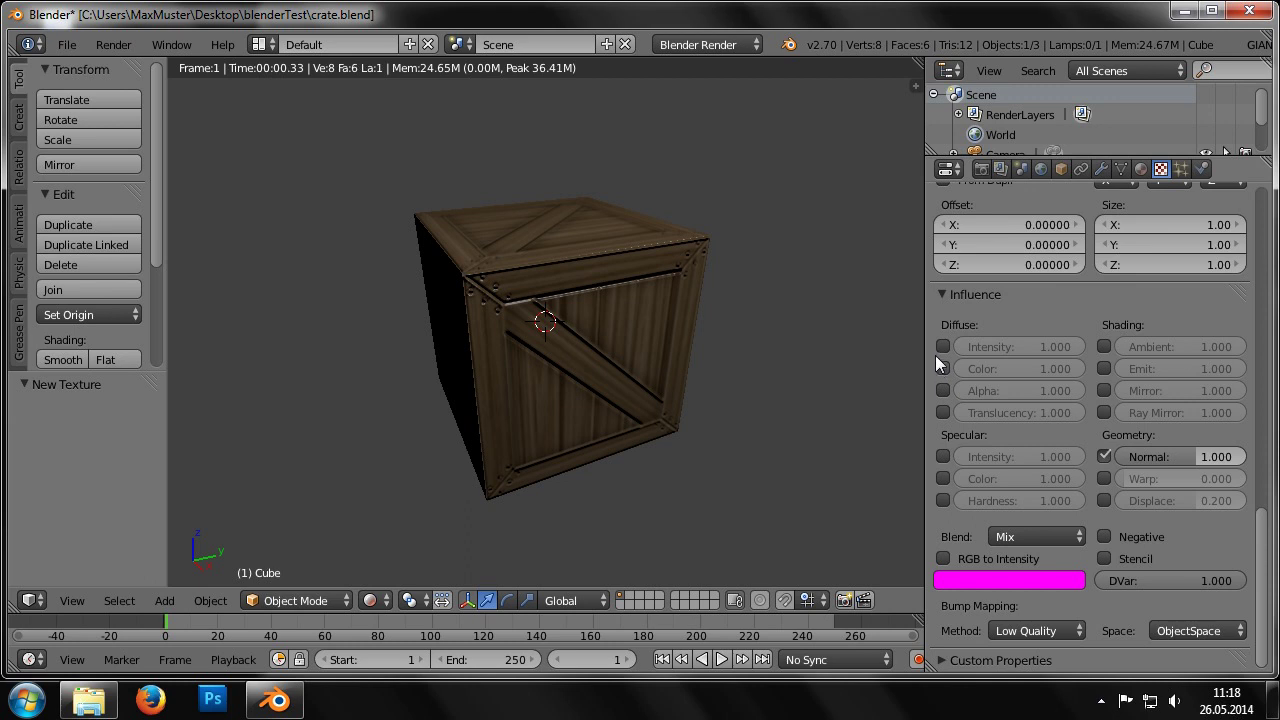
Step: Export the crate scene to crate.i3d with the GIANTS I3D Exporter
click(1252, 46)
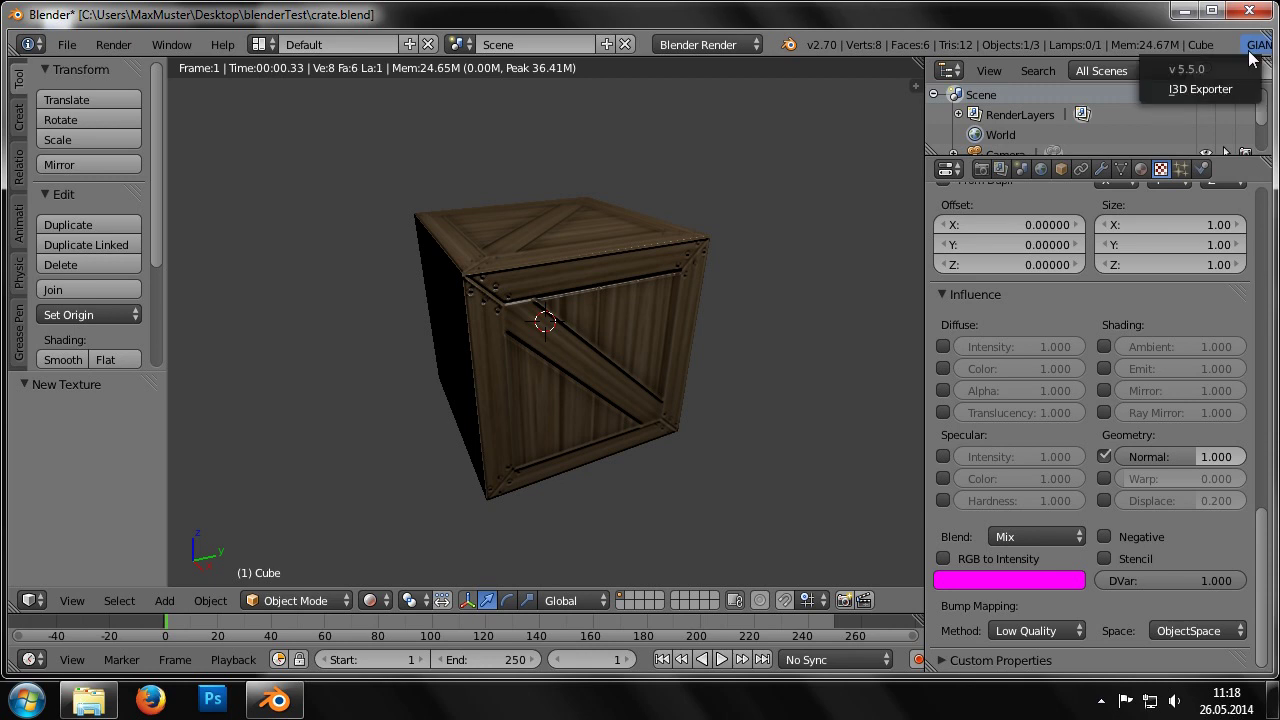
click(1223, 86)
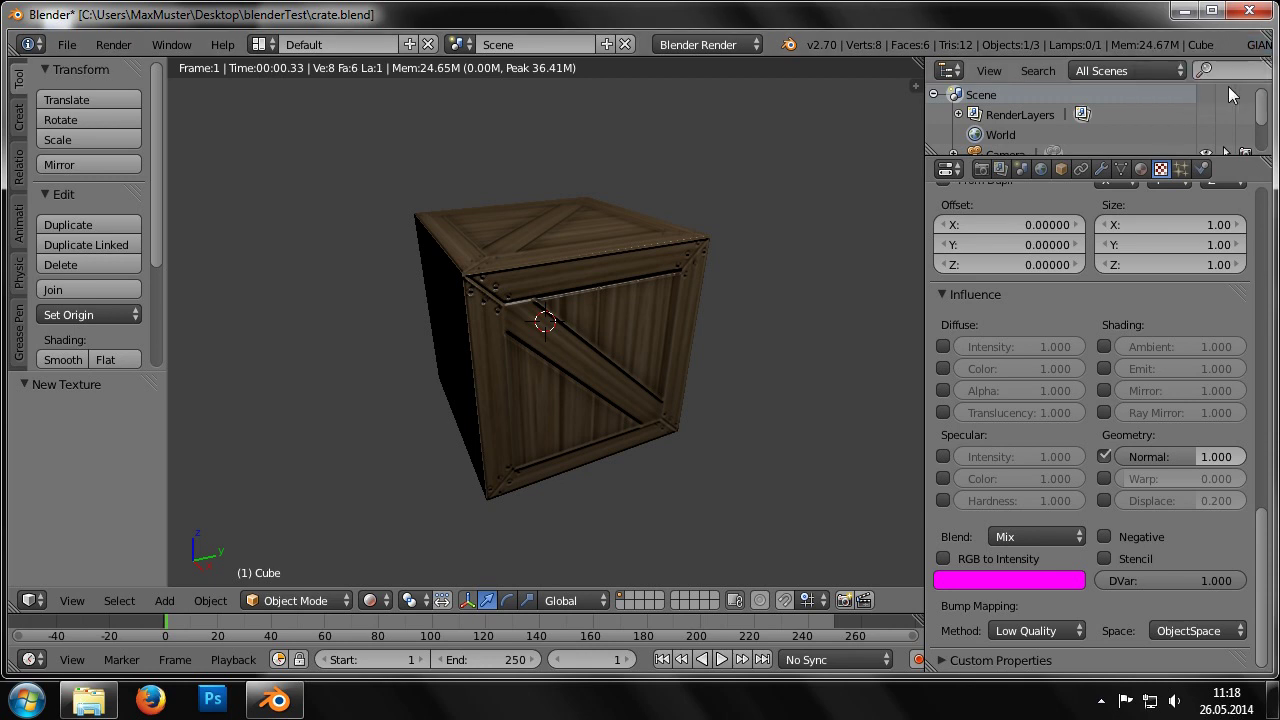
click(915, 87)
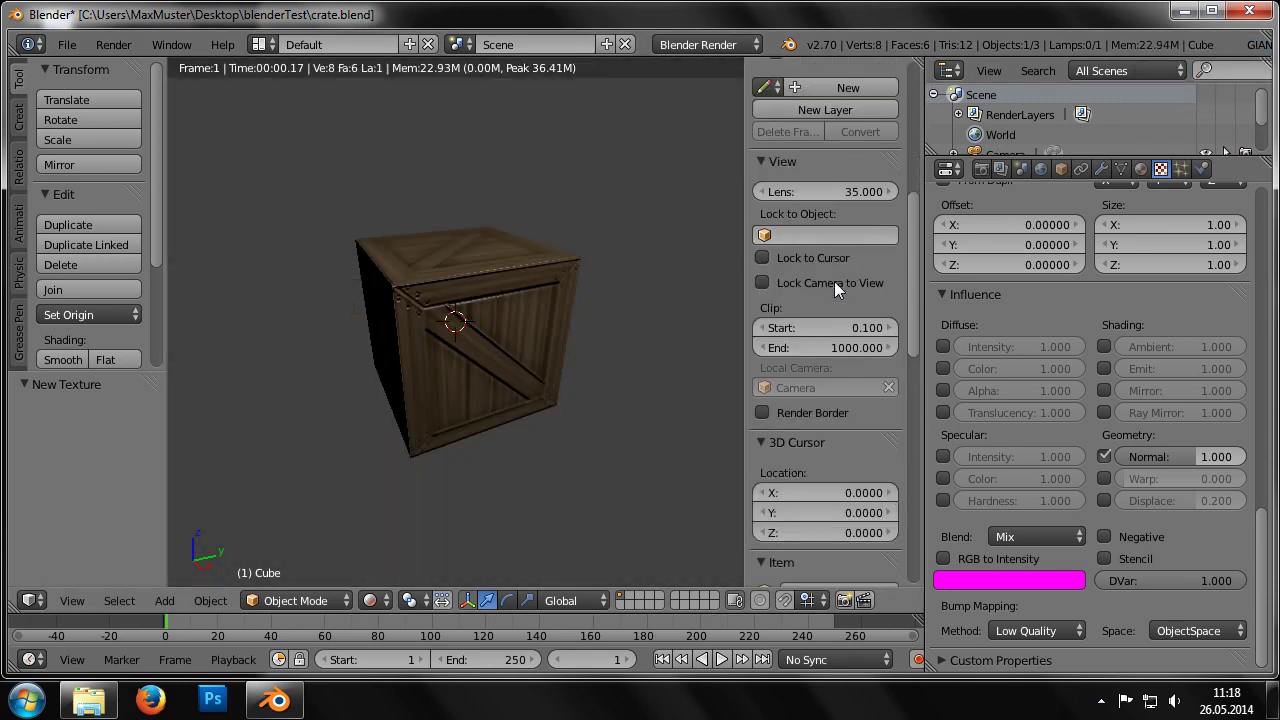
scroll(838, 290, down, 15)
scroll(838, 290, down, 3)
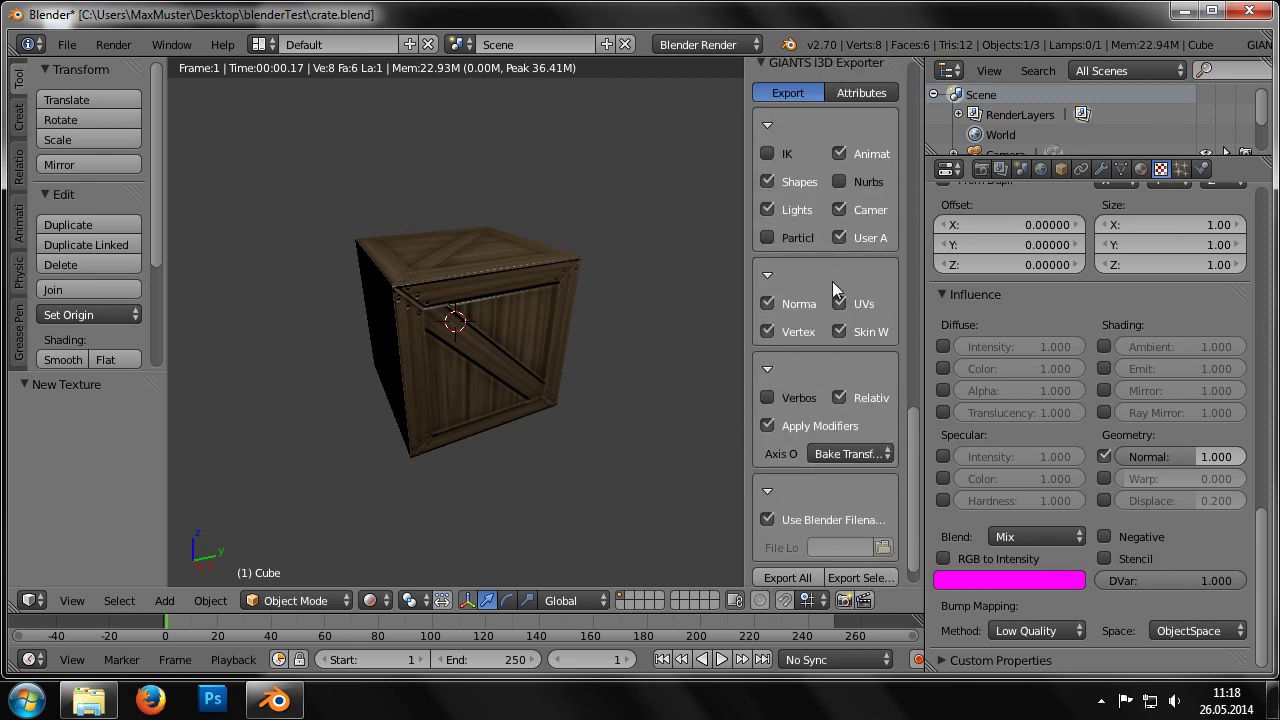
scroll(830, 295, down, 1)
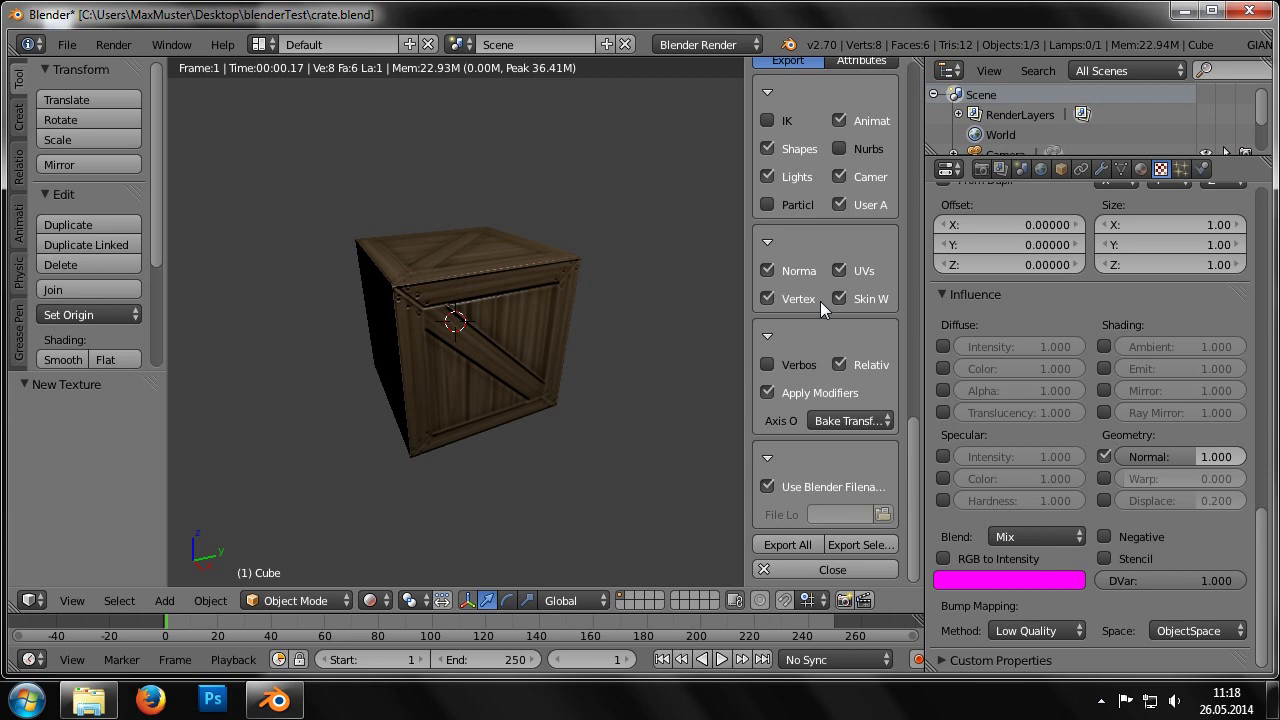
scroll(795, 544, up, 1)
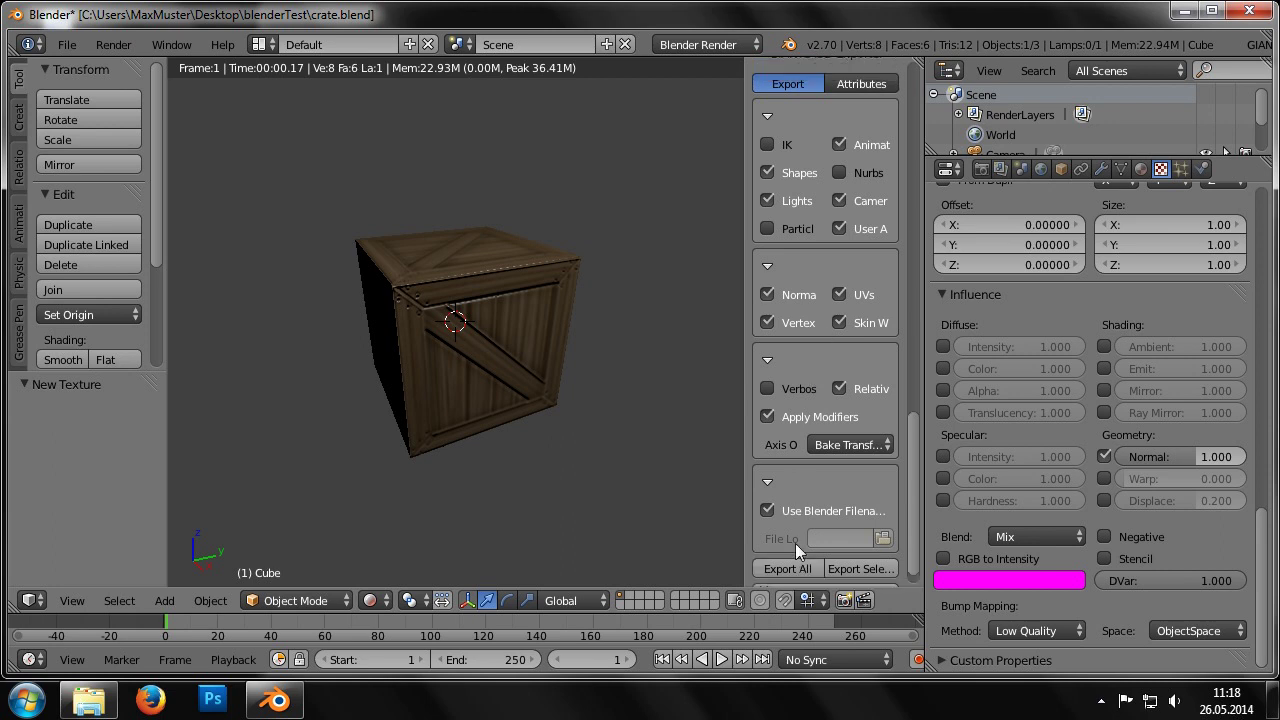
Step: Minimize Blender and select the exported crate.i3d in the blenderTest folder
click(268, 706)
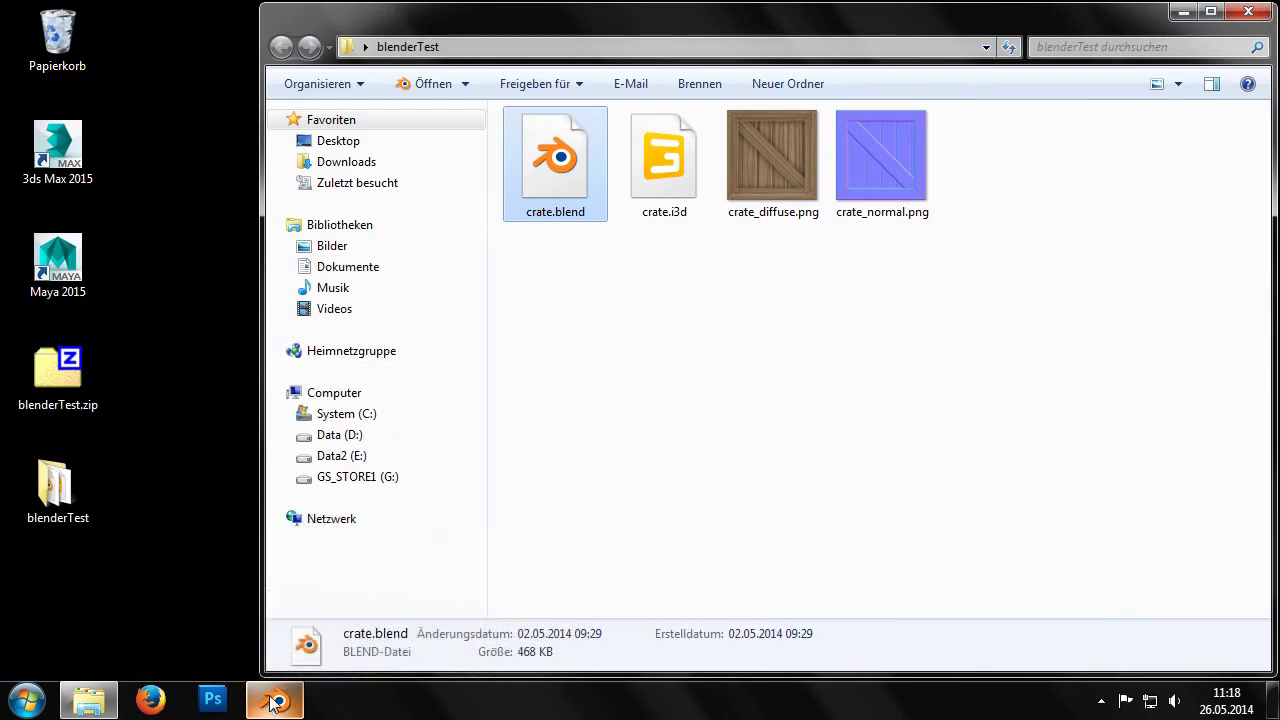
click(640, 335)
click(676, 181)
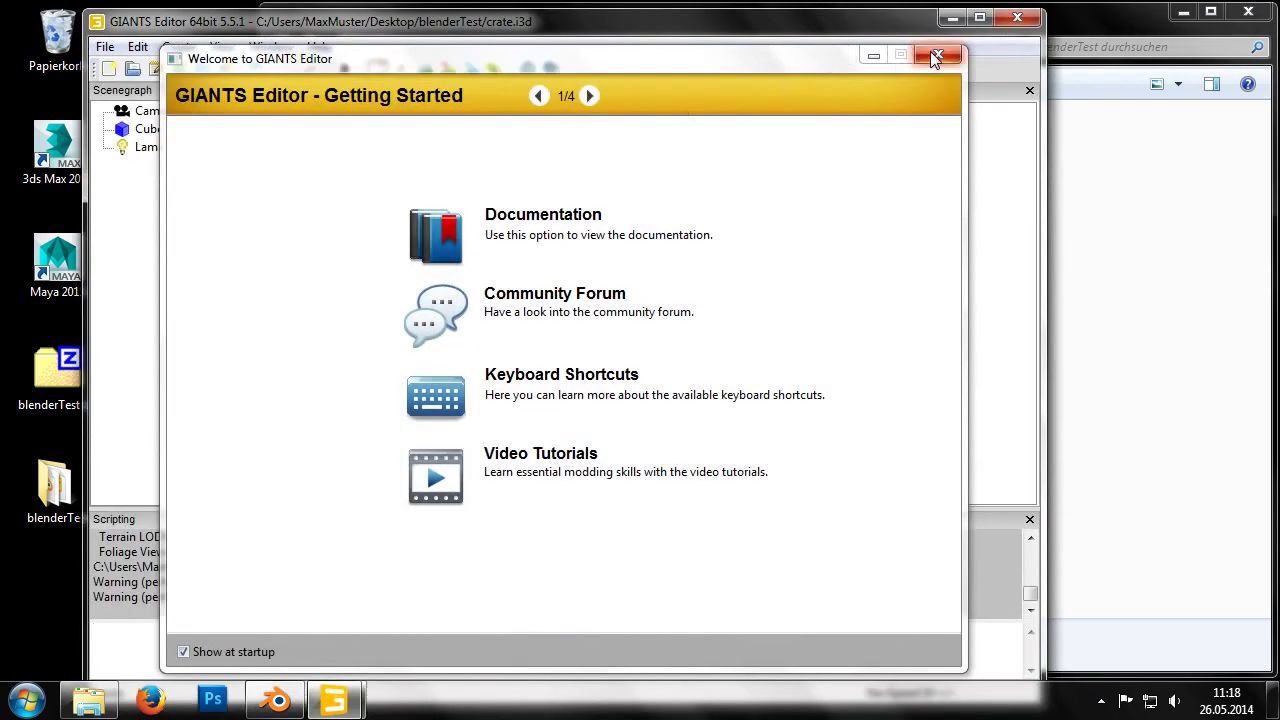
Step: Dismiss the welcome screen, maximize GIANTS Editor, and delete the imported Lamp from crate.i3d
click(936, 56)
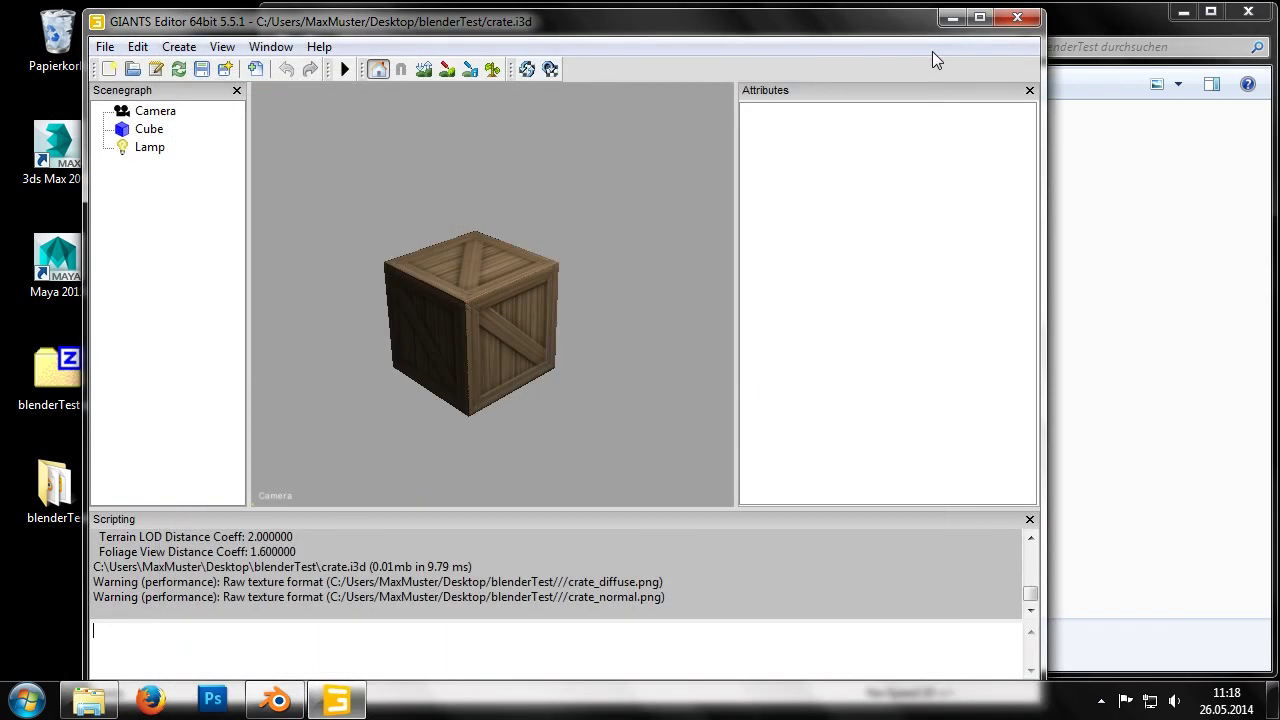
click(980, 19)
click(60, 132)
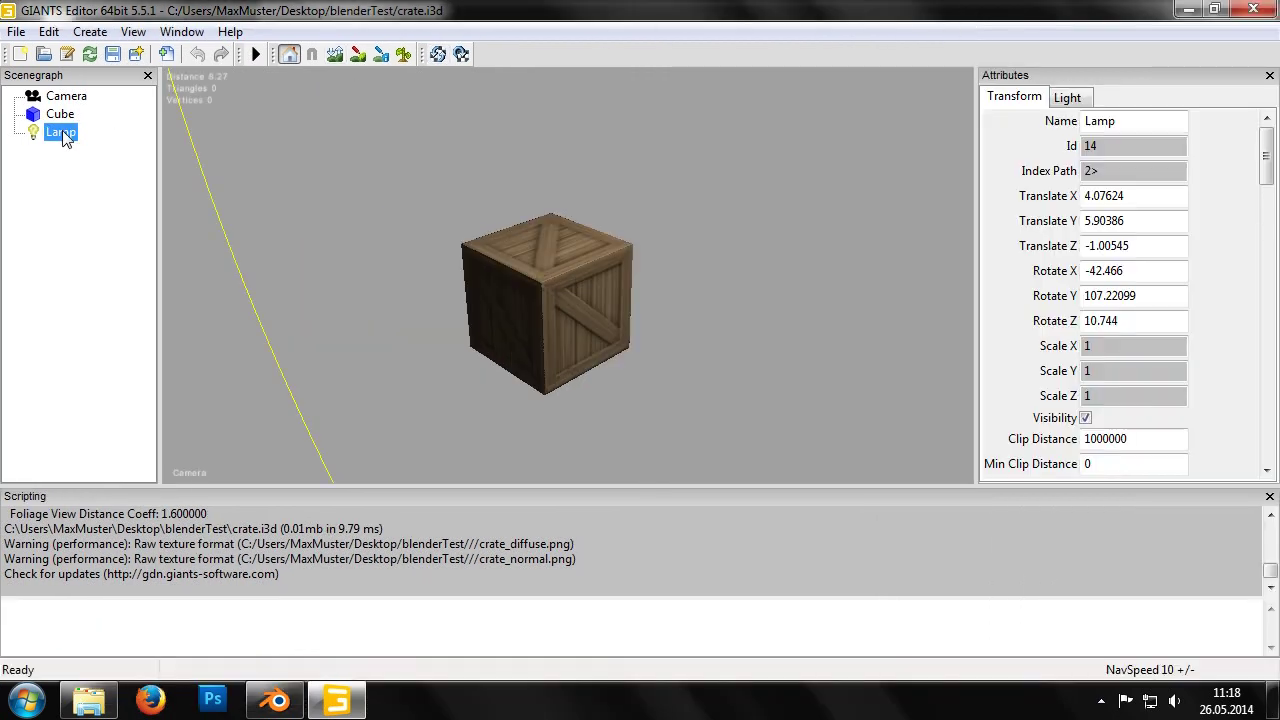
key(Delete)
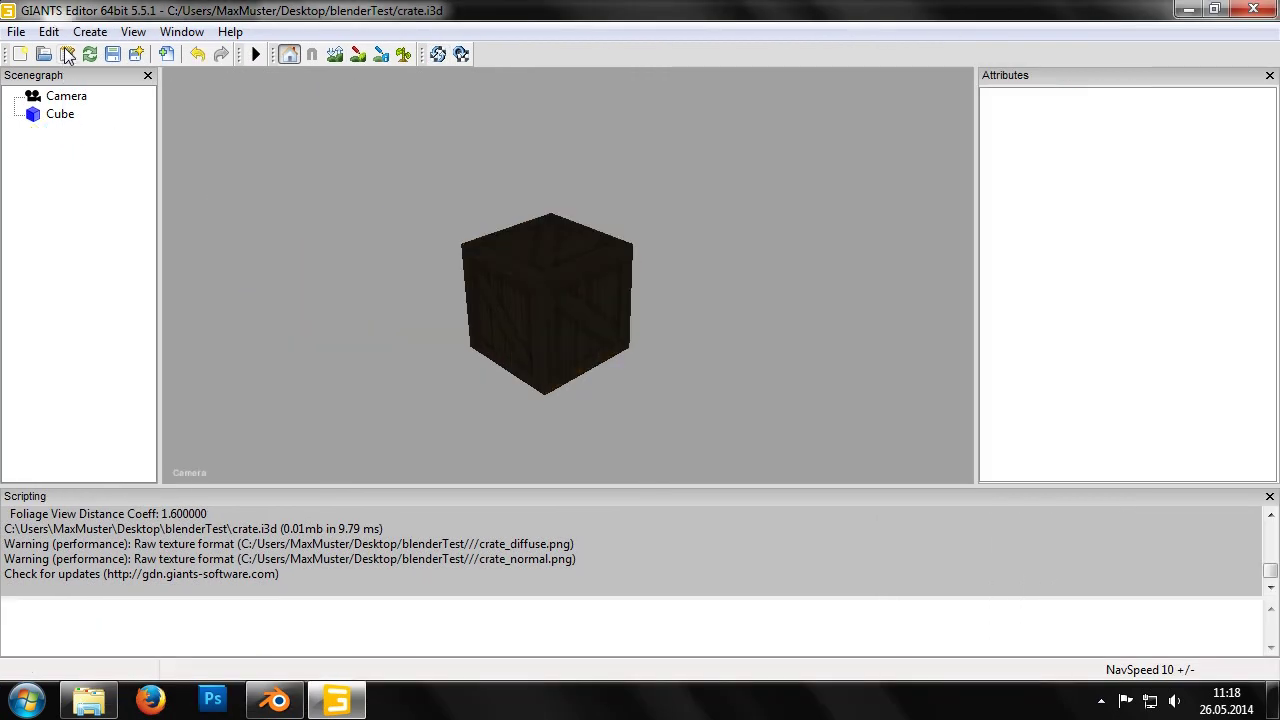
Step: Add a new light to the scene and select it to light the textured crate
click(89, 31)
click(108, 78)
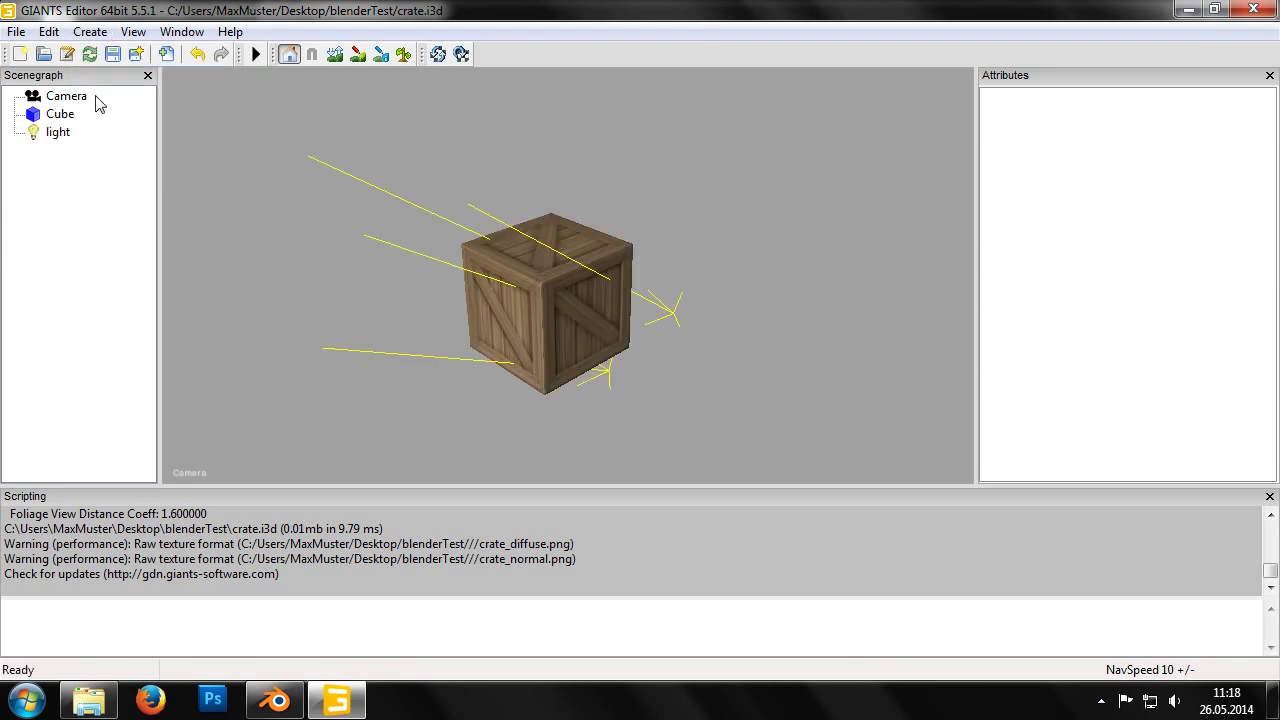
right_drag(432, 310, 534, 171)
click(57, 133)
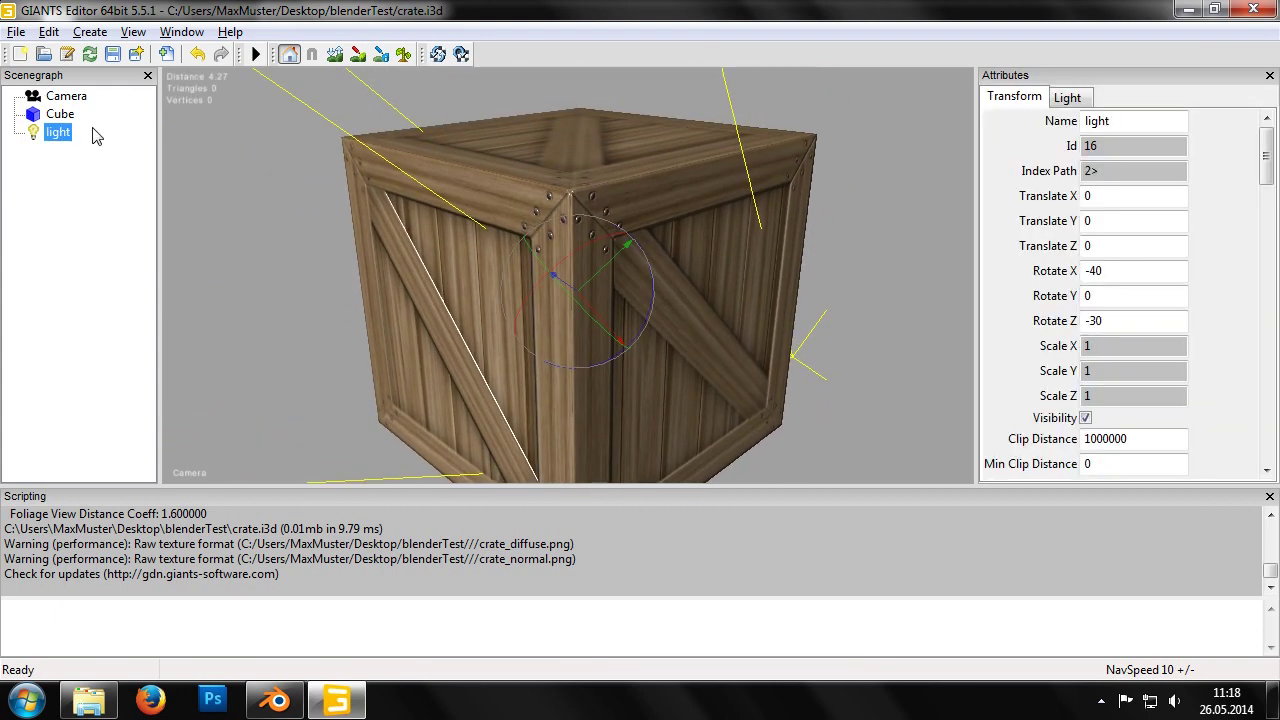